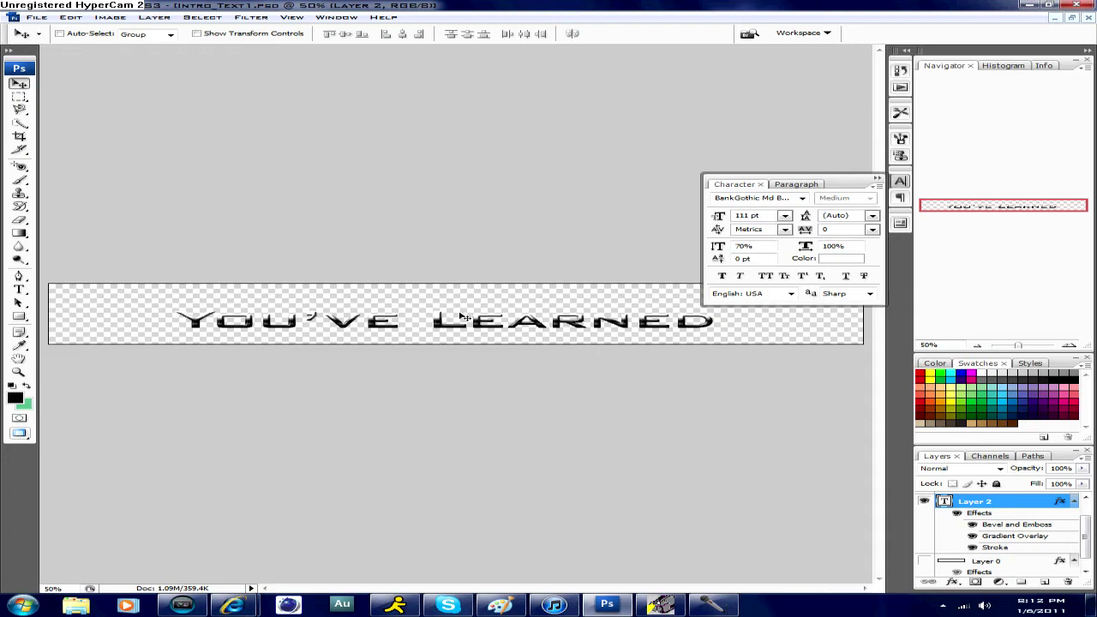
- Create a new blank 10 × 10 inch, 72 pixels/inch document with a white background
{"action": "left_click", "coordinate": [36, 17]}
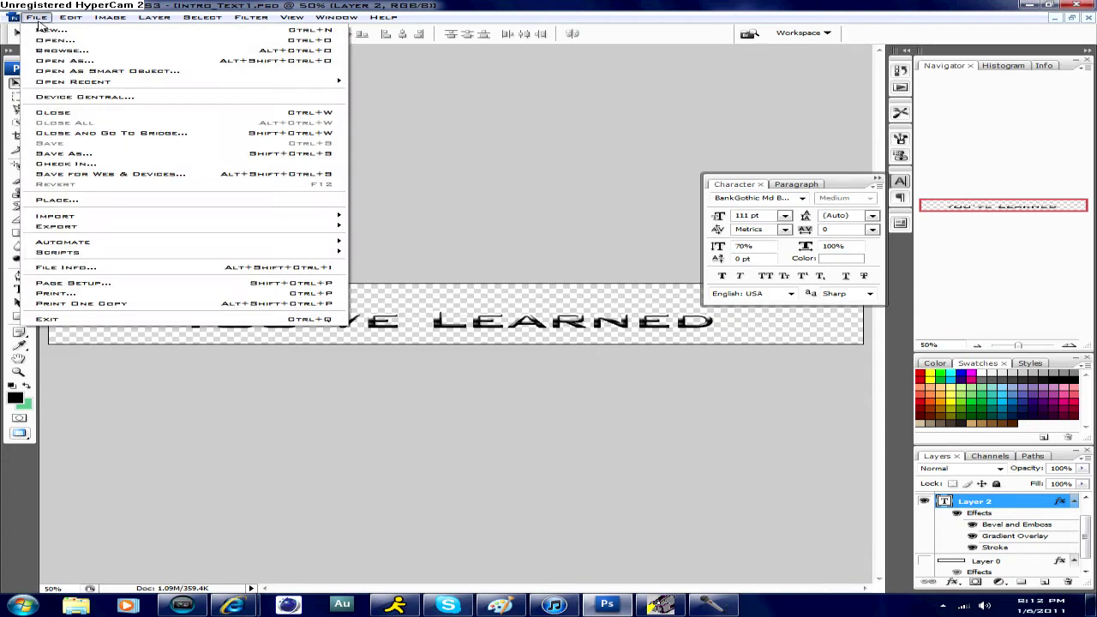
{"action": "mouse_move", "coordinate": [97, 20]}
{"action": "mouse_move", "coordinate": [36, 17]}
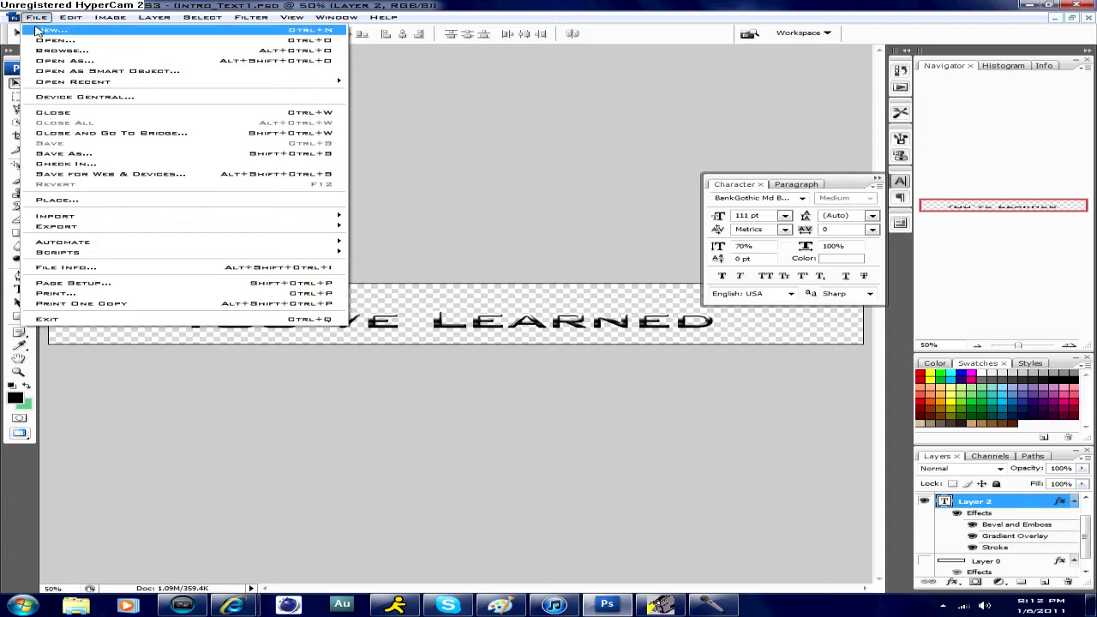
{"action": "left_click", "coordinate": [39, 31]}
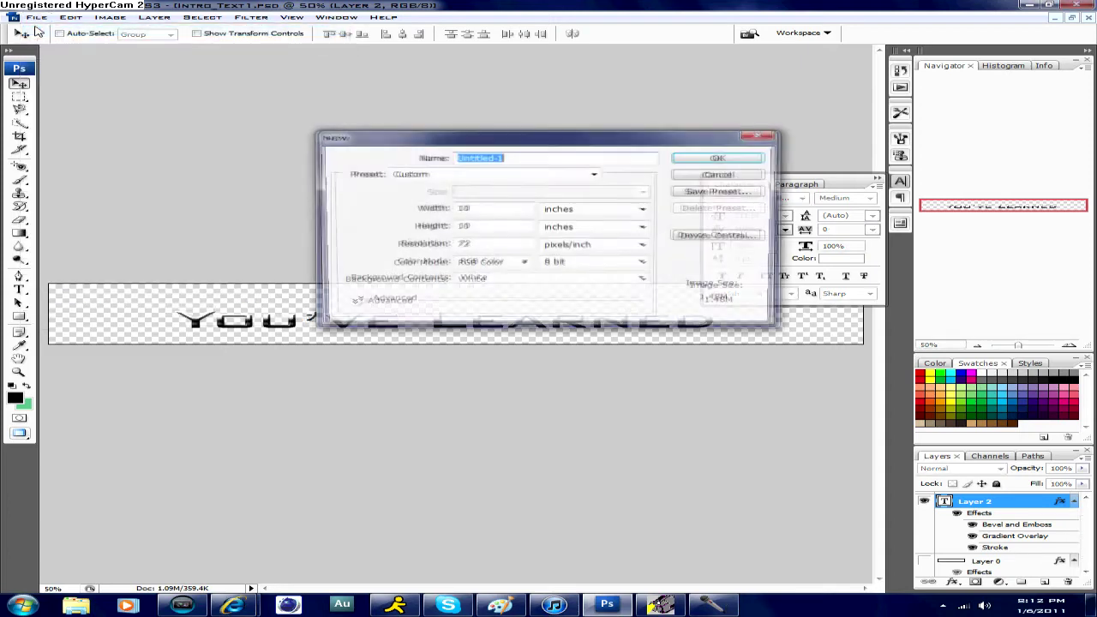
{"action": "left_click", "coordinate": [727, 161]}
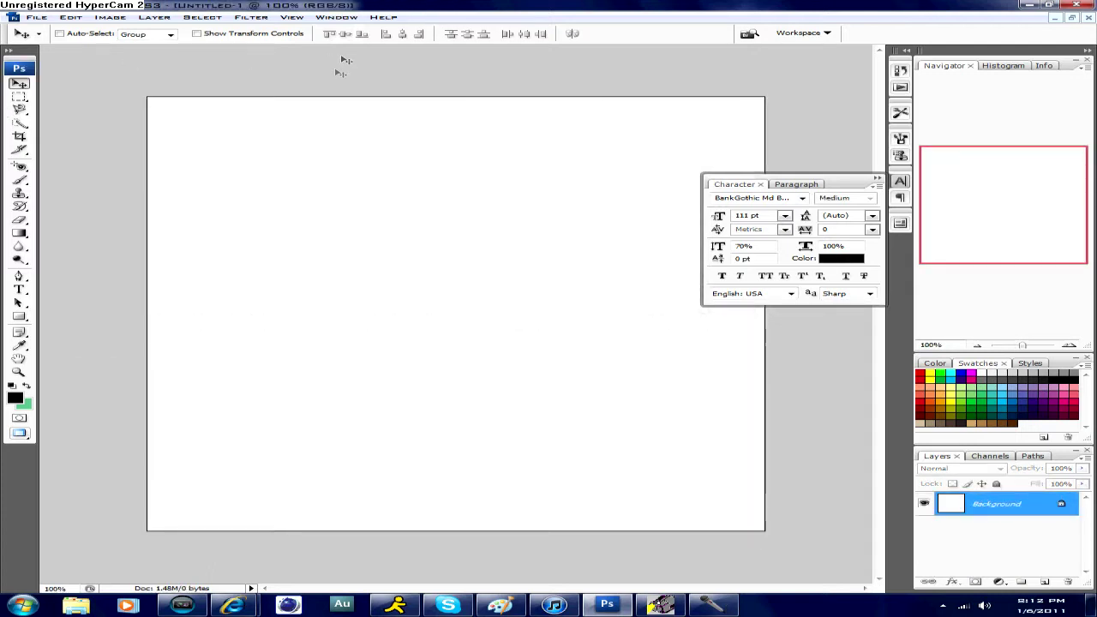
{"action": "left_click", "coordinate": [19, 289]}
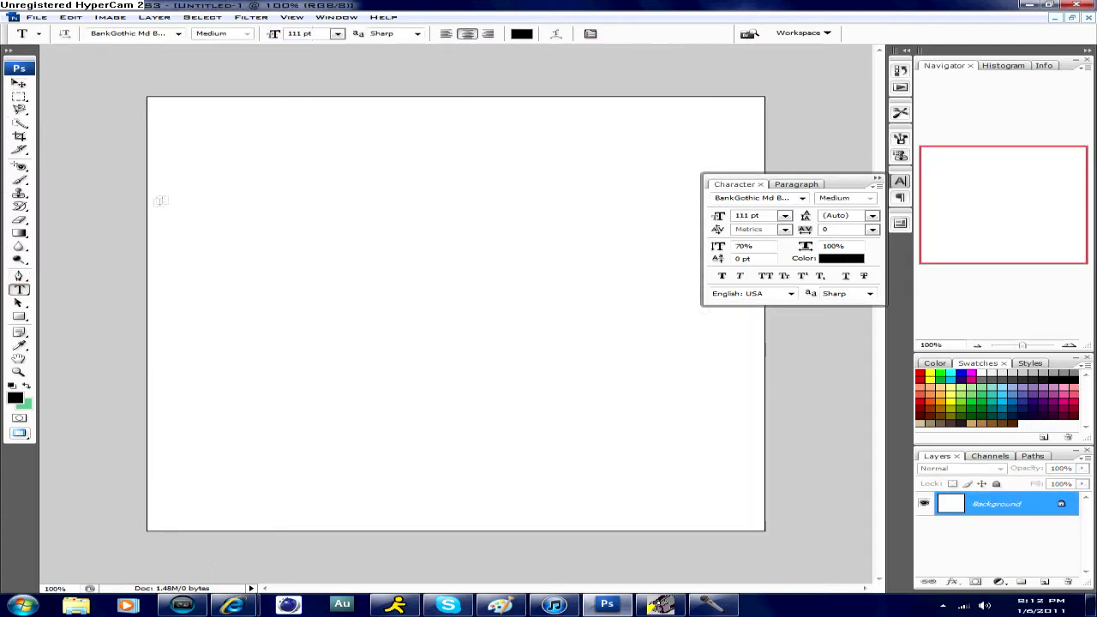
- Type 'This Summer' in a text box and set it to 98 pt on one line
{"action": "left_click_drag", "start_coordinate": [163, 202], "coordinate": [762, 330]}
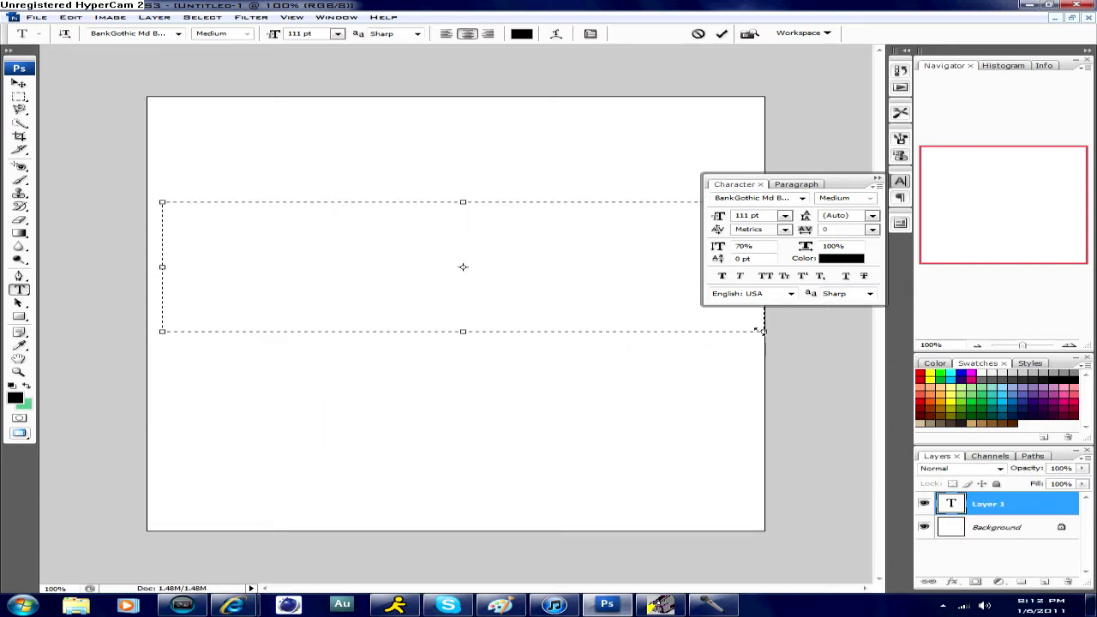
{"action": "type", "text": "This Sum"}
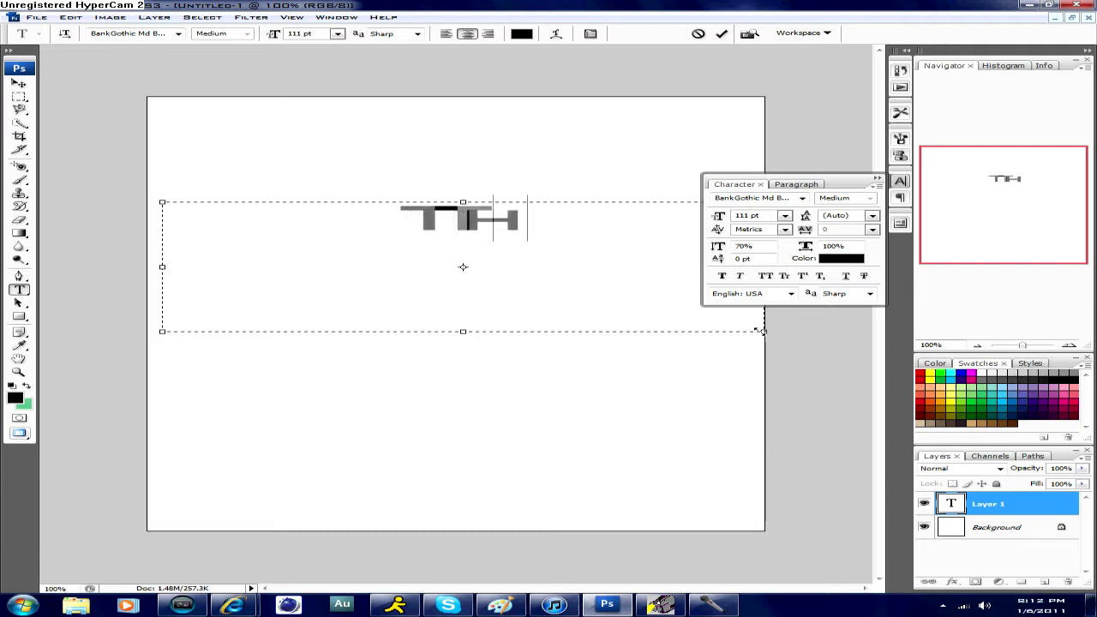
{"action": "type", "text": "mer"}
{"action": "key", "text": "ctrl+a"}
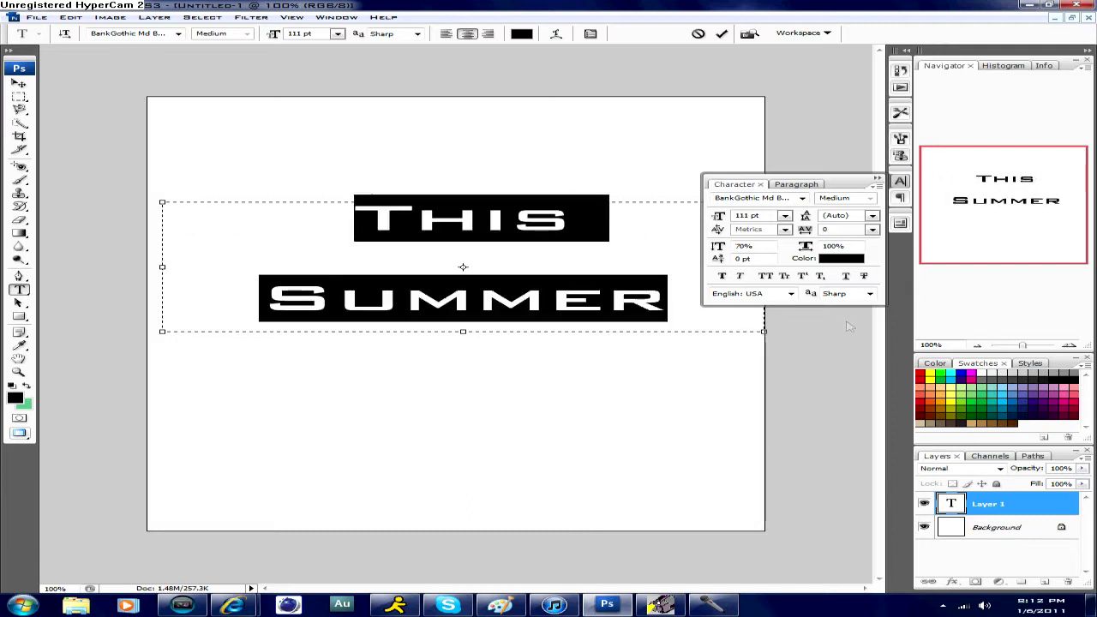
{"action": "left_click_drag", "start_coordinate": [715, 221], "coordinate": [705, 217]}
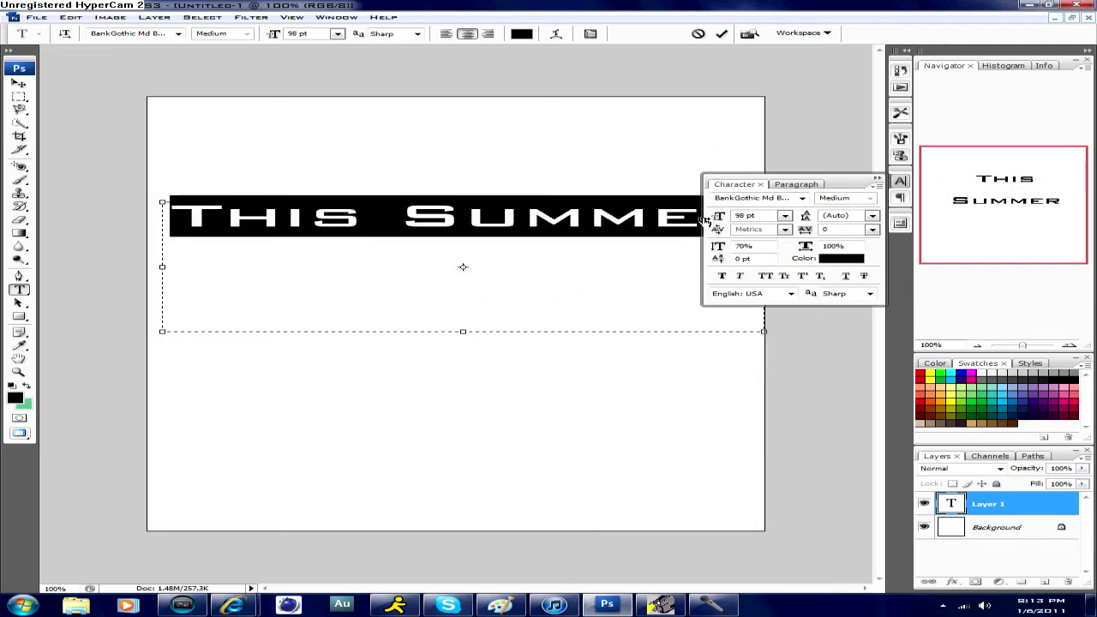
{"action": "left_click", "coordinate": [485, 216]}
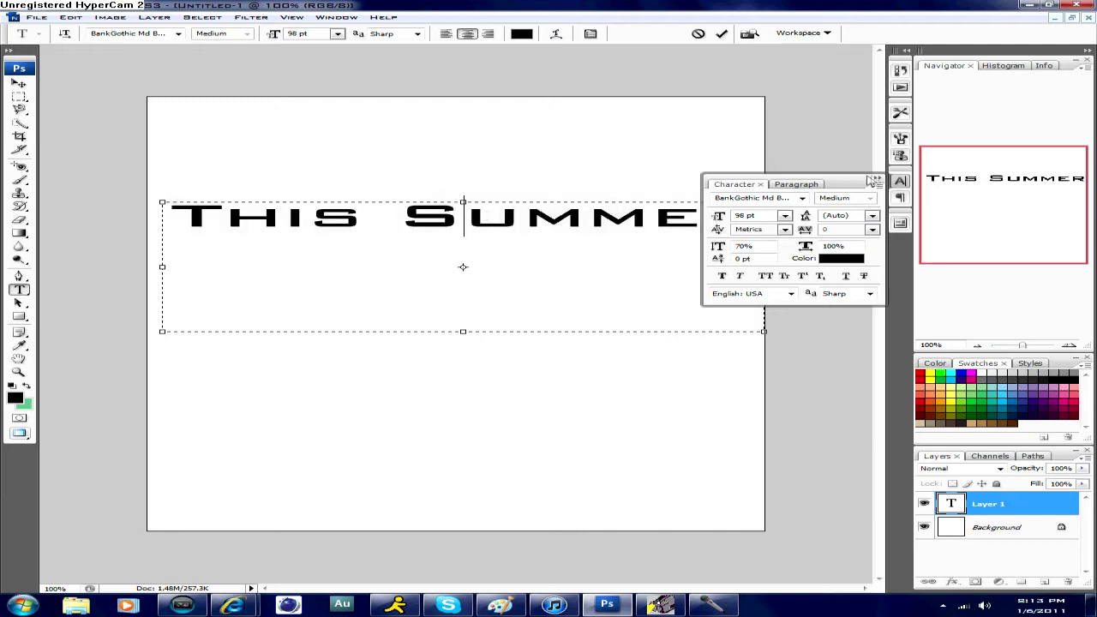
{"action": "left_click", "coordinate": [875, 179]}
{"action": "left_click_drag", "start_coordinate": [465, 332], "coordinate": [489, 244]}
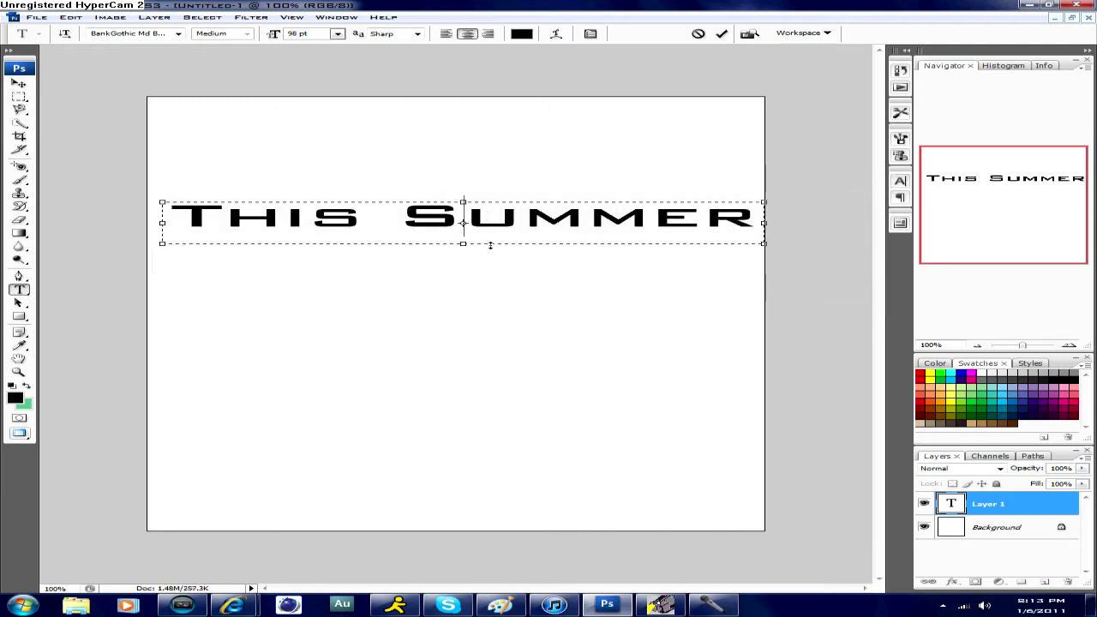
- Move the text down to the middle of the canvas and hide the white Background layer
{"action": "left_click", "coordinate": [19, 83]}
{"action": "left_click_drag", "start_coordinate": [446, 226], "coordinate": [434, 301]}
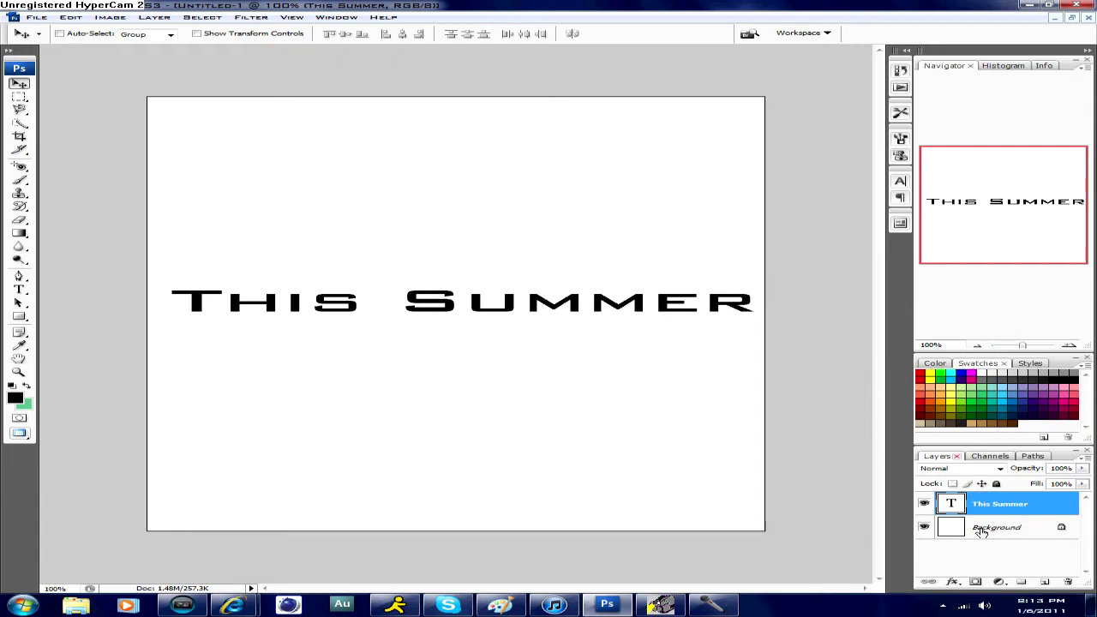
{"action": "left_click", "coordinate": [924, 528]}
{"action": "left_click", "coordinate": [36, 17]}
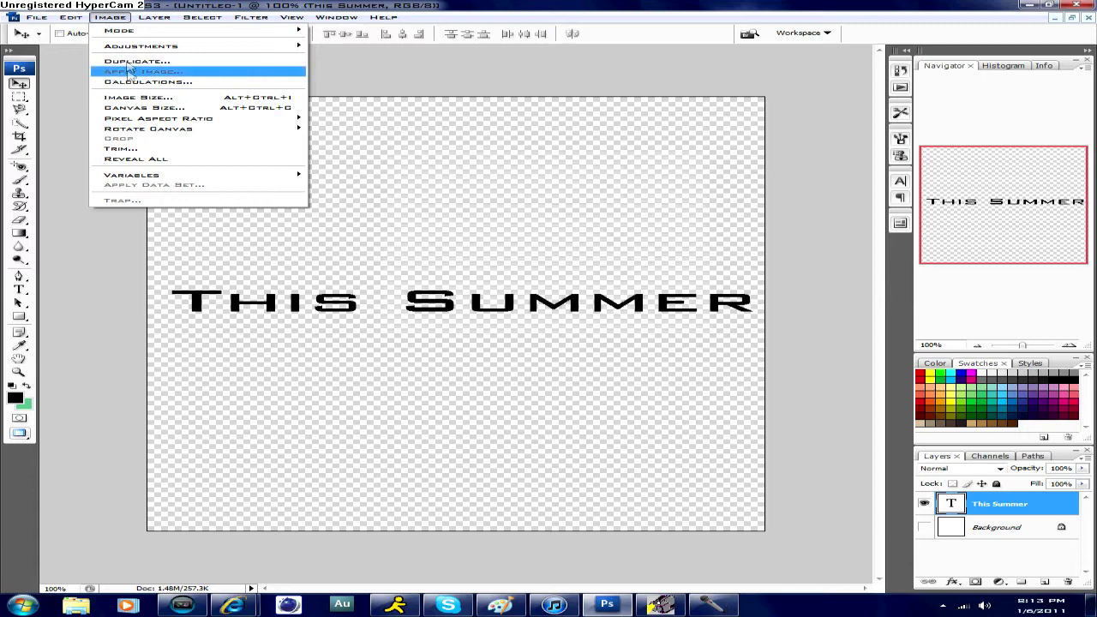
- Try resizing the image to 500 px, then undo to keep the original canvas size
{"action": "left_click", "coordinate": [138, 97]}
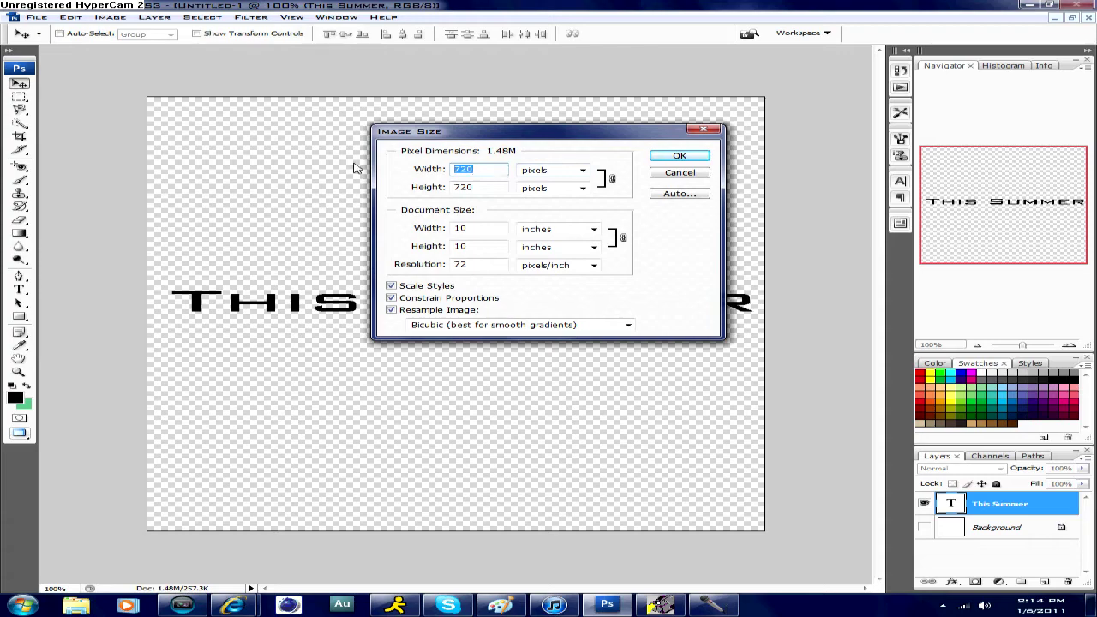
{"action": "type", "text": "500"}
{"action": "key", "text": "Return"}
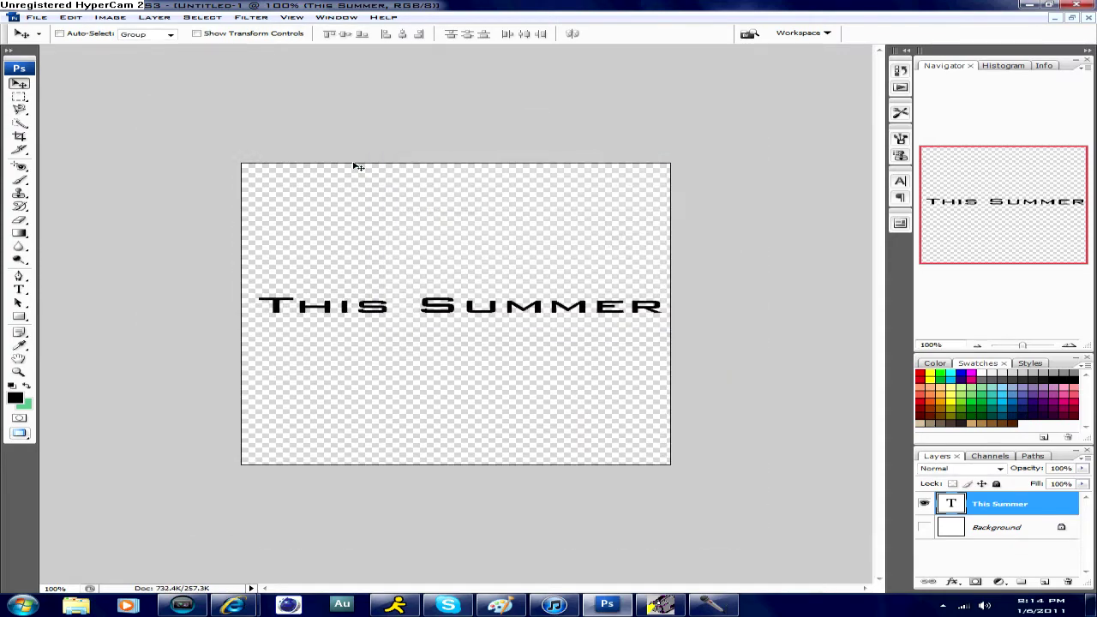
{"action": "key", "text": "ctrl+z"}
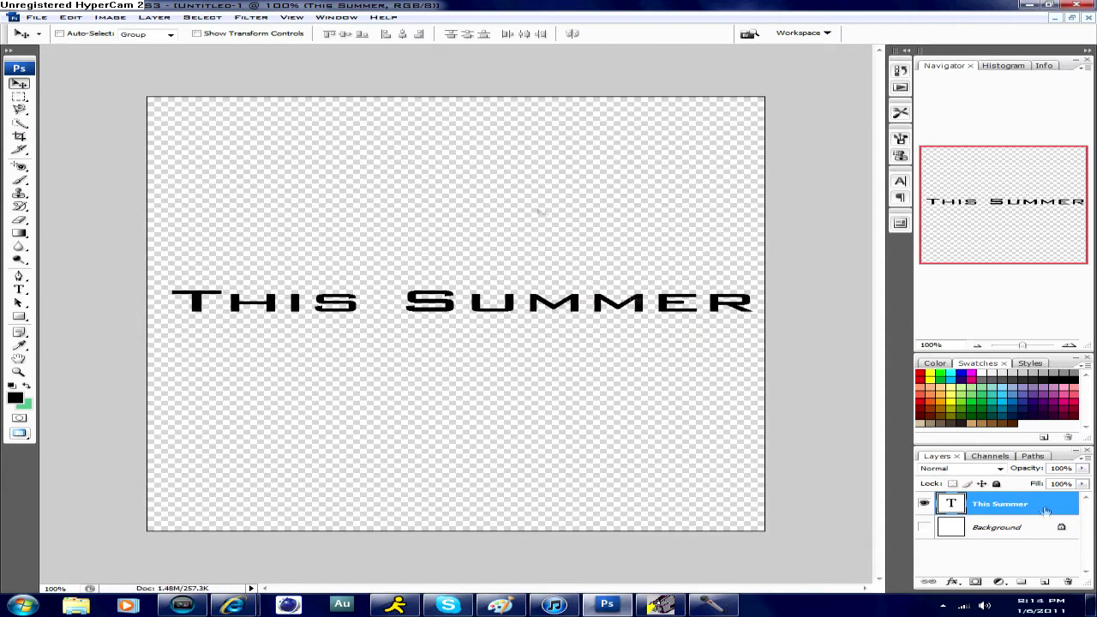
{"action": "double_click", "coordinate": [1046, 511]}
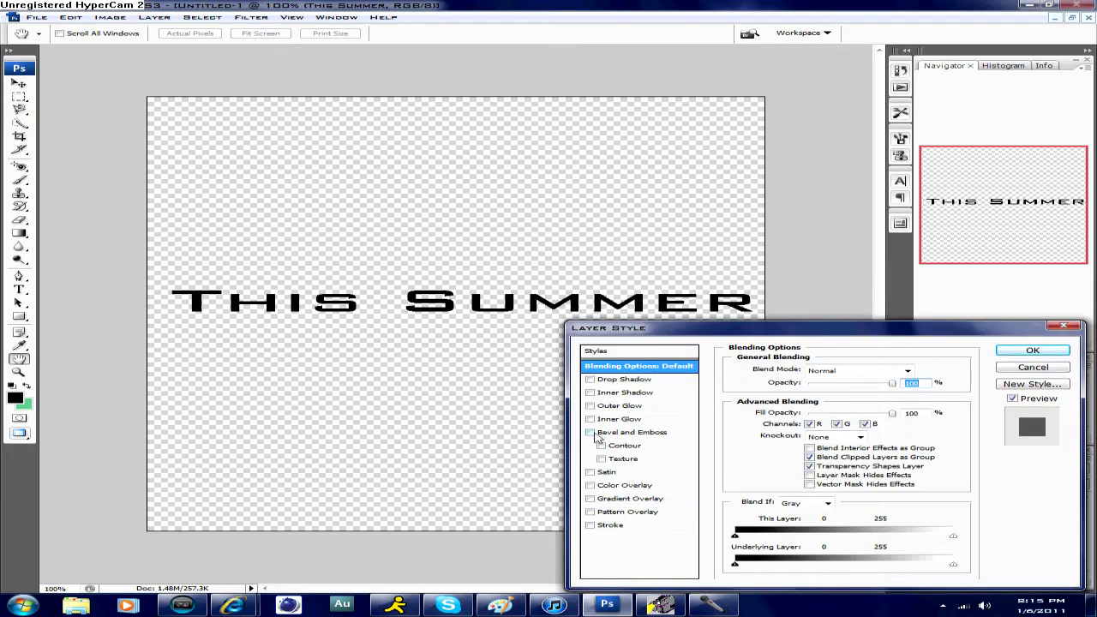
- Add Bevel and Emboss with Contour, a Gradient Overlay, and a gradient-filled Stroke to the text
{"action": "left_click", "coordinate": [590, 432]}
{"action": "left_click", "coordinate": [600, 446]}
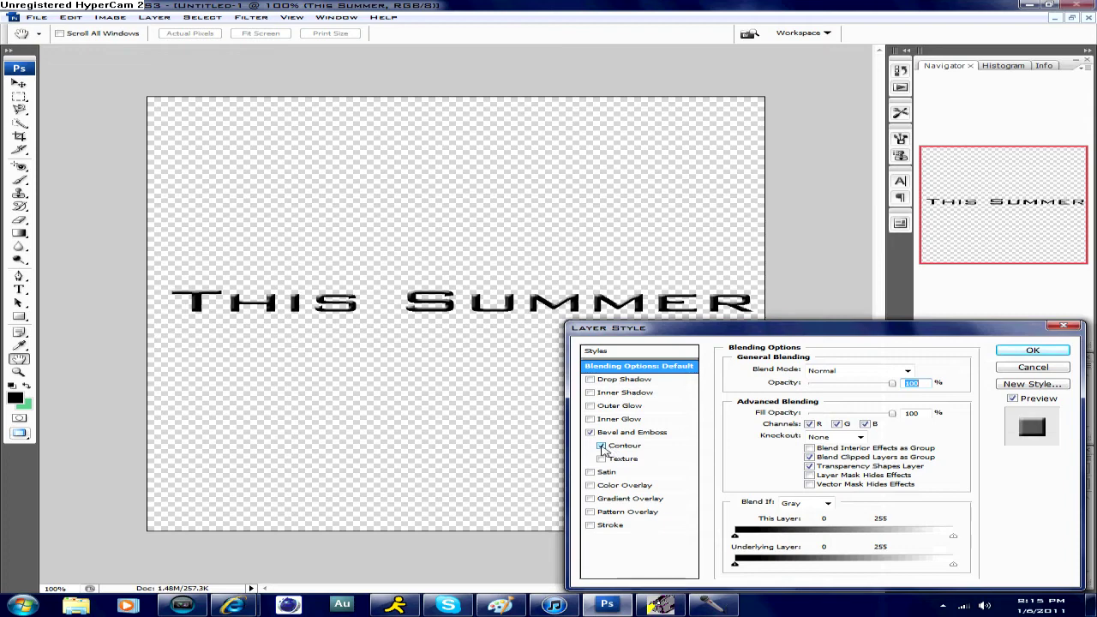
{"action": "left_click", "coordinate": [589, 498]}
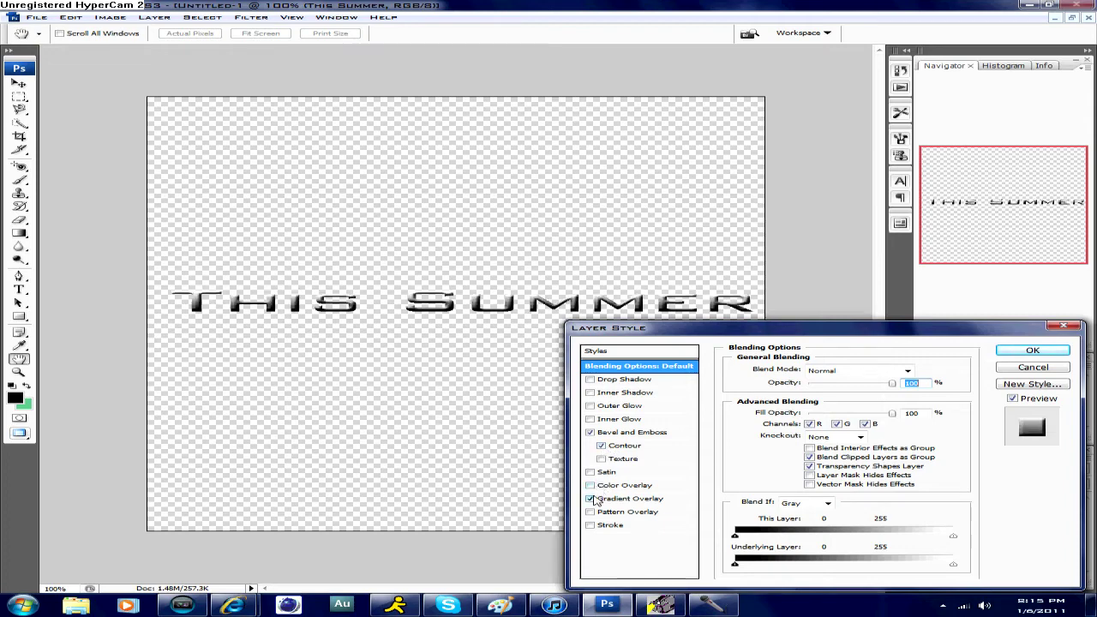
{"action": "left_click", "coordinate": [589, 524]}
{"action": "left_click", "coordinate": [643, 526]}
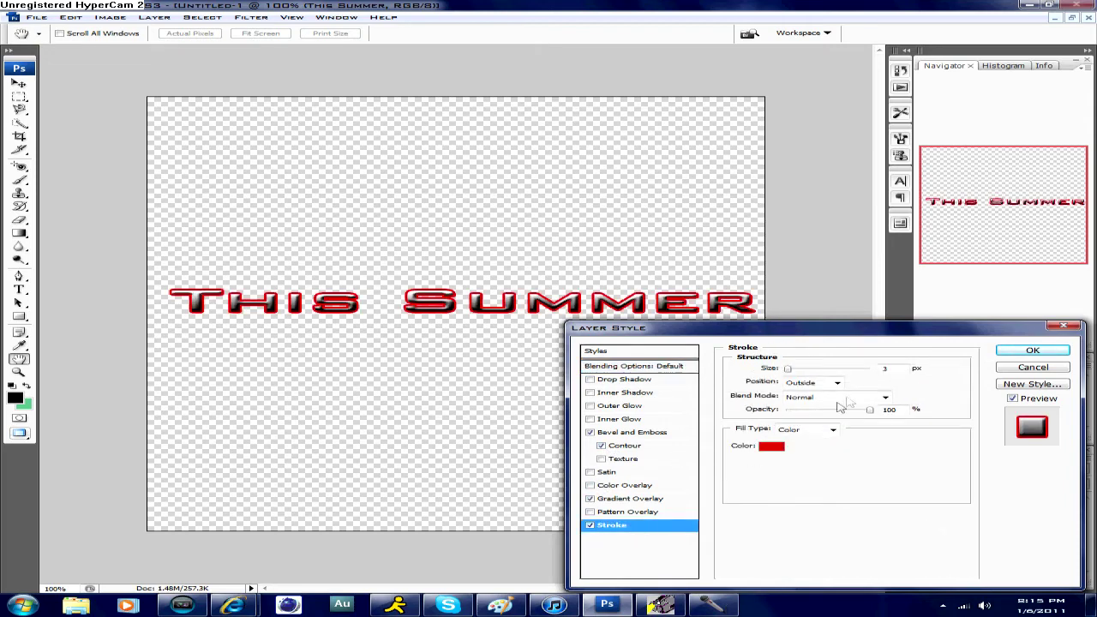
{"action": "left_click", "coordinate": [829, 429]}
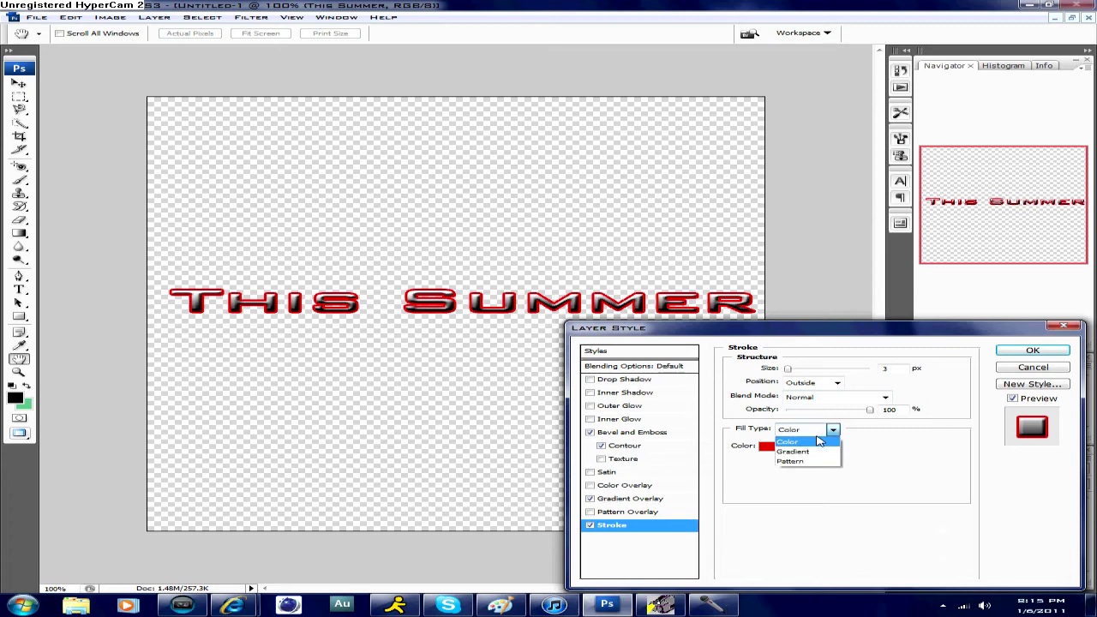
{"action": "left_click", "coordinate": [793, 452]}
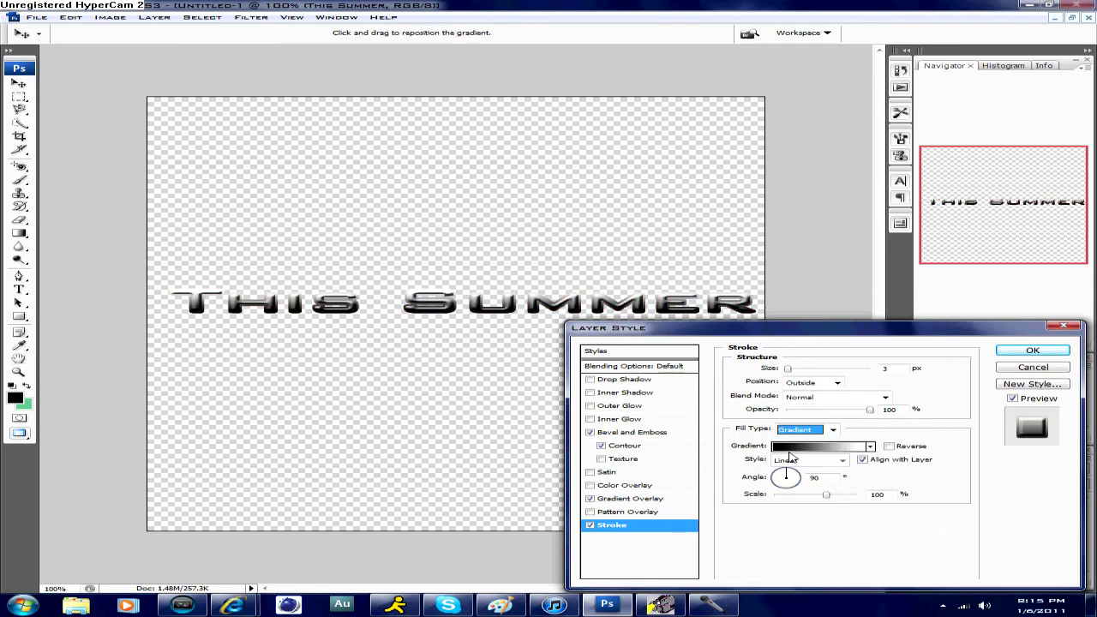
- Adjust the bevel depth and confirm the chrome layer style
{"action": "left_click", "coordinate": [634, 432]}
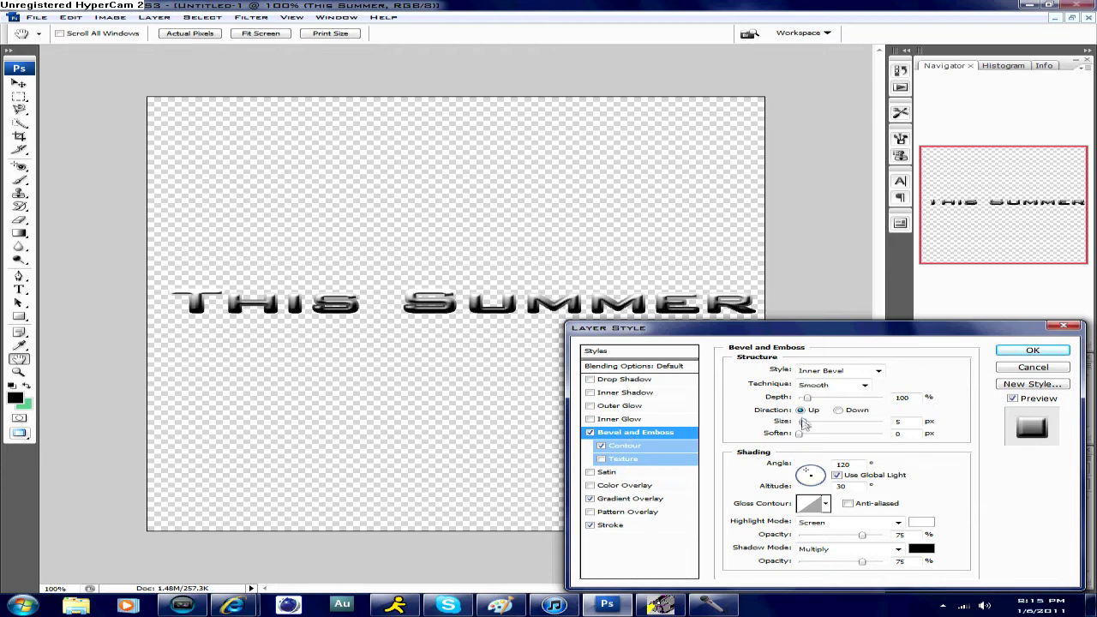
{"action": "mouse_move", "coordinate": [807, 397]}
{"action": "left_mouse_down"}
{"action": "mouse_move", "coordinate": [893, 401]}
{"action": "mouse_move", "coordinate": [810, 403]}
{"action": "mouse_move", "coordinate": [799, 428]}
{"action": "left_mouse_up"}
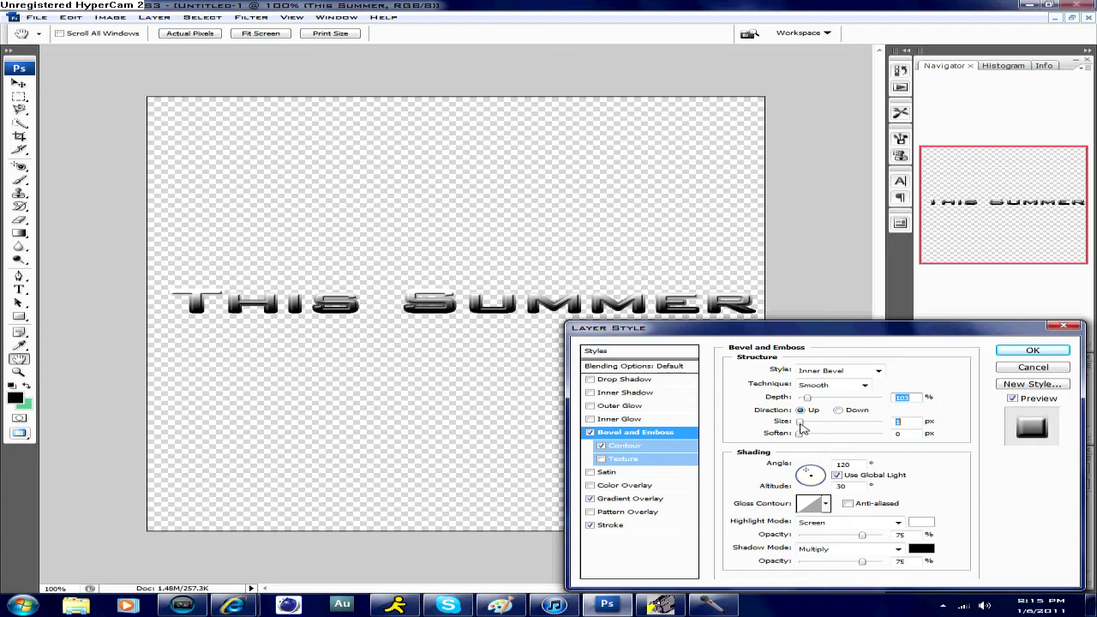
{"action": "left_click", "coordinate": [1032, 350]}
{"action": "scroll", "coordinate": [1003, 566], "scroll_direction": "down", "scroll_amount": 1}
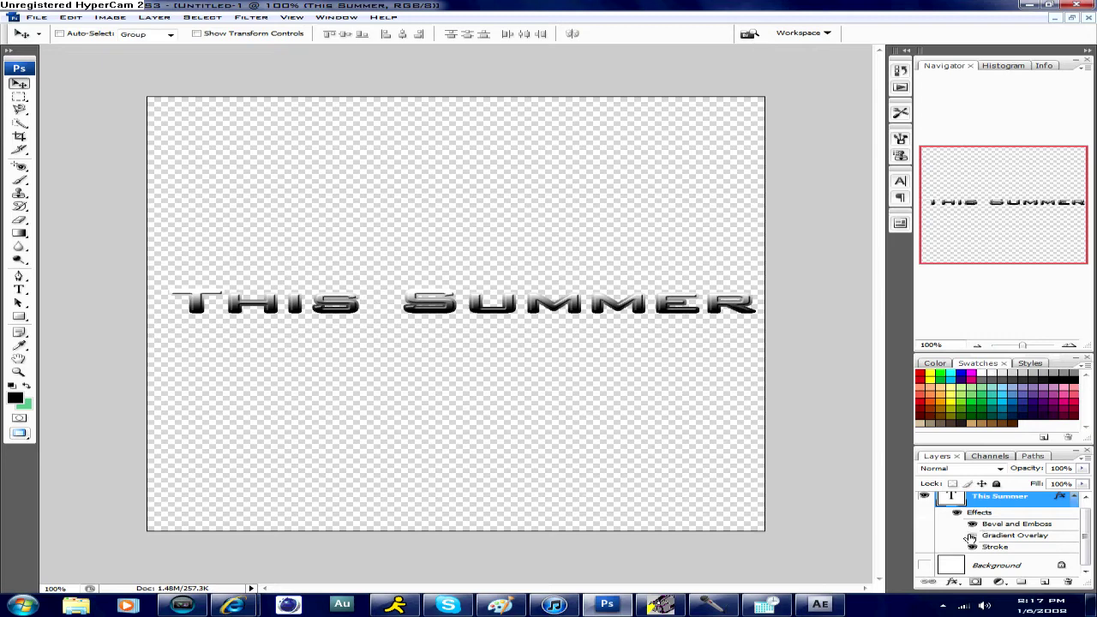
- Compare the bevel and stroke effects, then thin the stroke to 1 px, 97% opacity, 47% scale
{"action": "left_click", "coordinate": [971, 523]}
{"action": "left_click", "coordinate": [971, 524]}
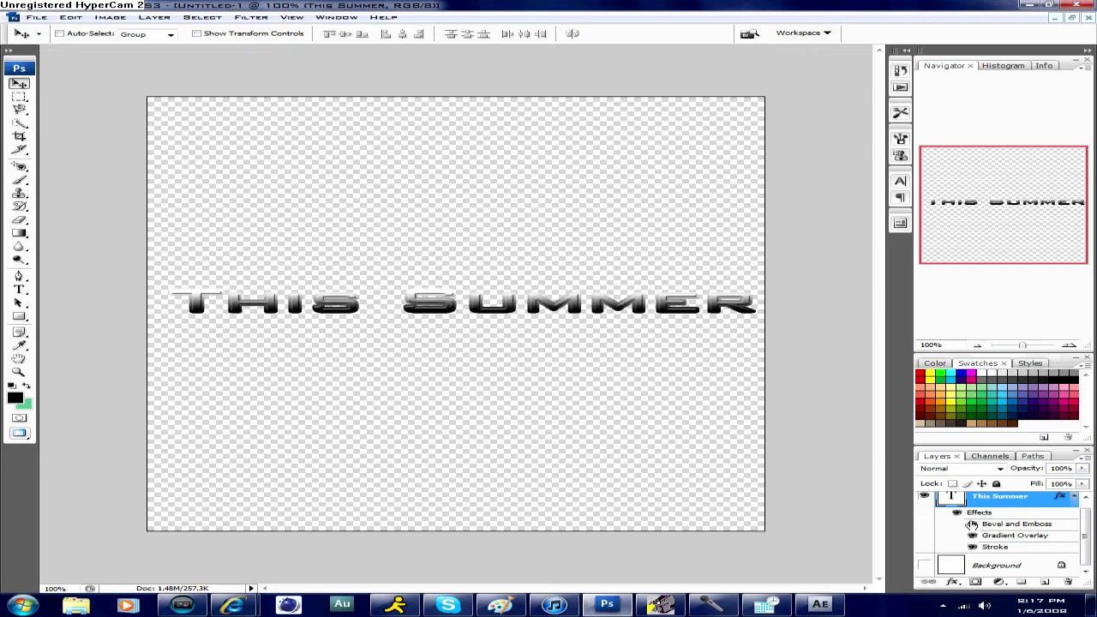
{"action": "left_click", "coordinate": [972, 546]}
{"action": "left_click", "coordinate": [973, 547]}
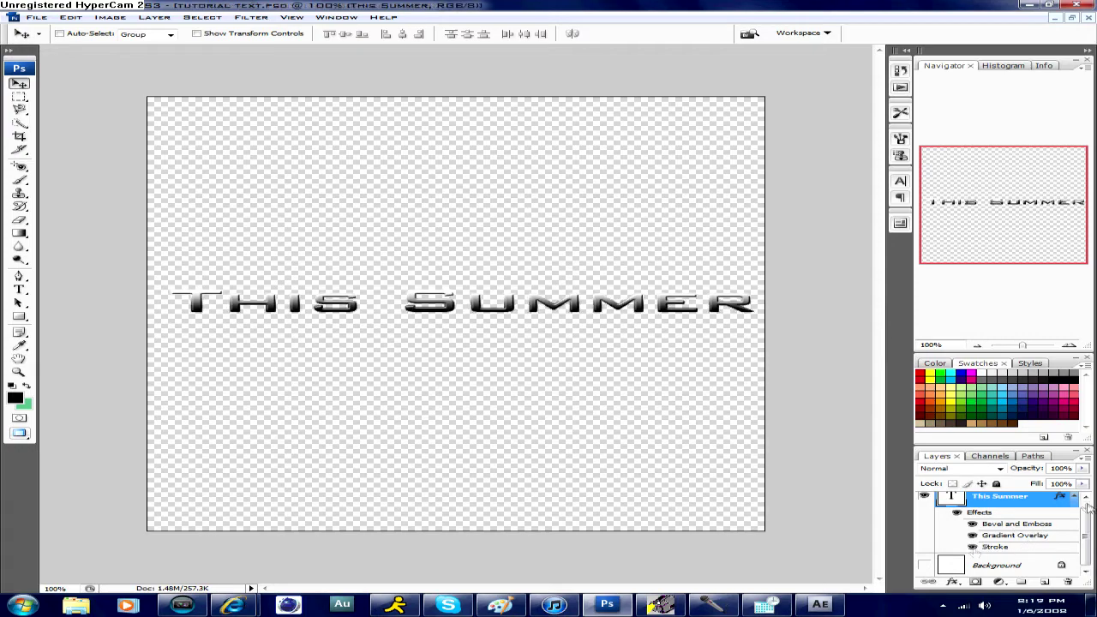
{"action": "double_click", "coordinate": [1016, 547]}
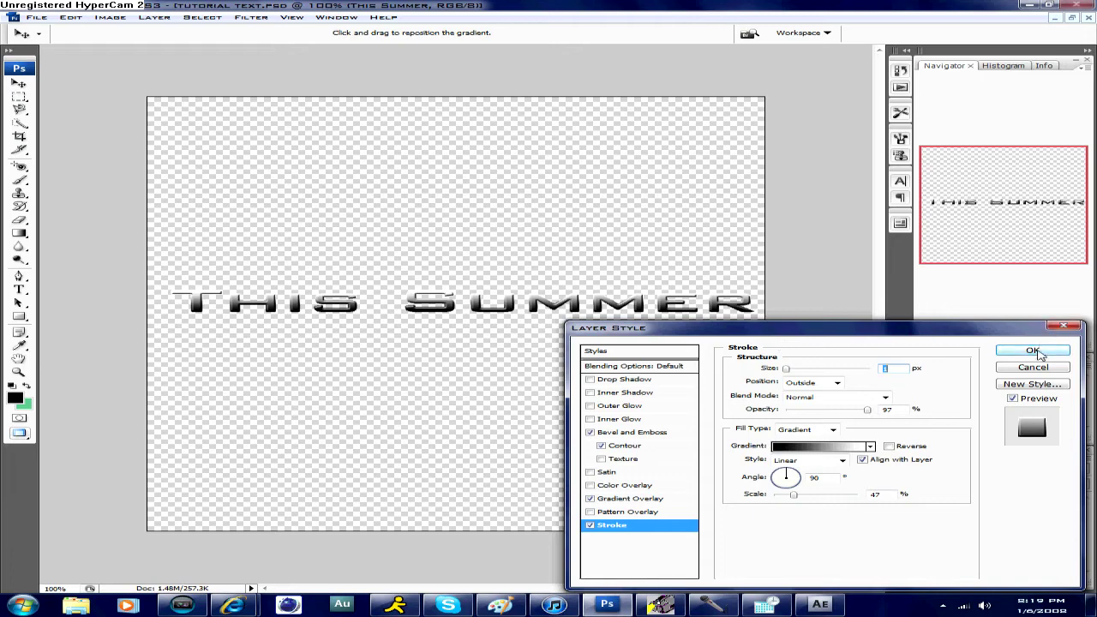
{"action": "left_click", "coordinate": [1034, 352]}
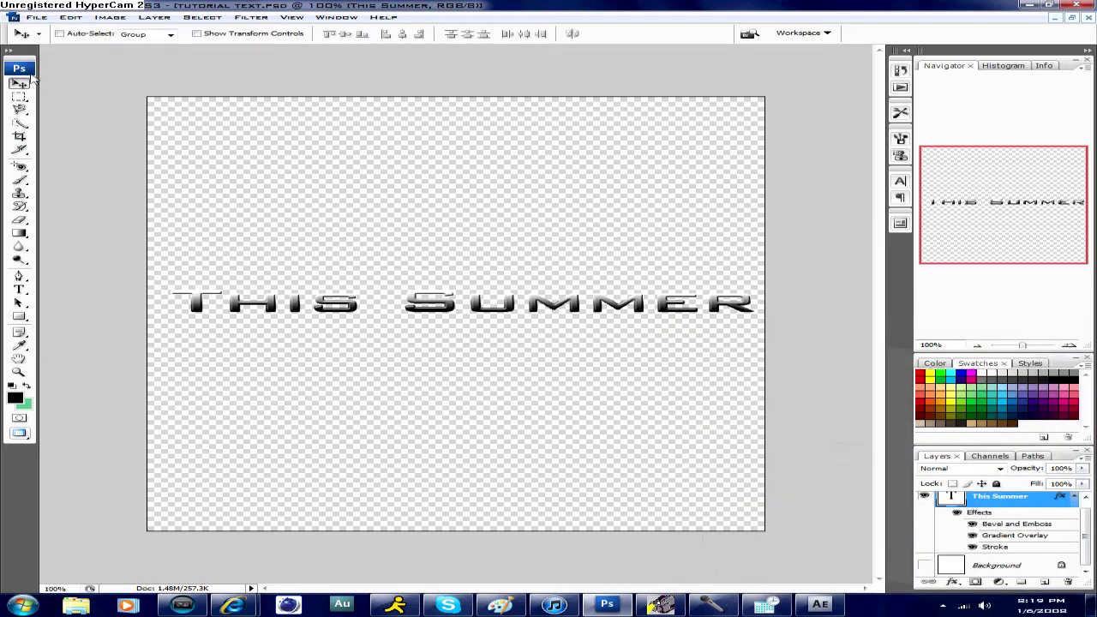
- Save the text as Photoshop file 'tutorial text 2' with maximum compatibility, then switch to After Effects
{"action": "left_click", "coordinate": [36, 17]}
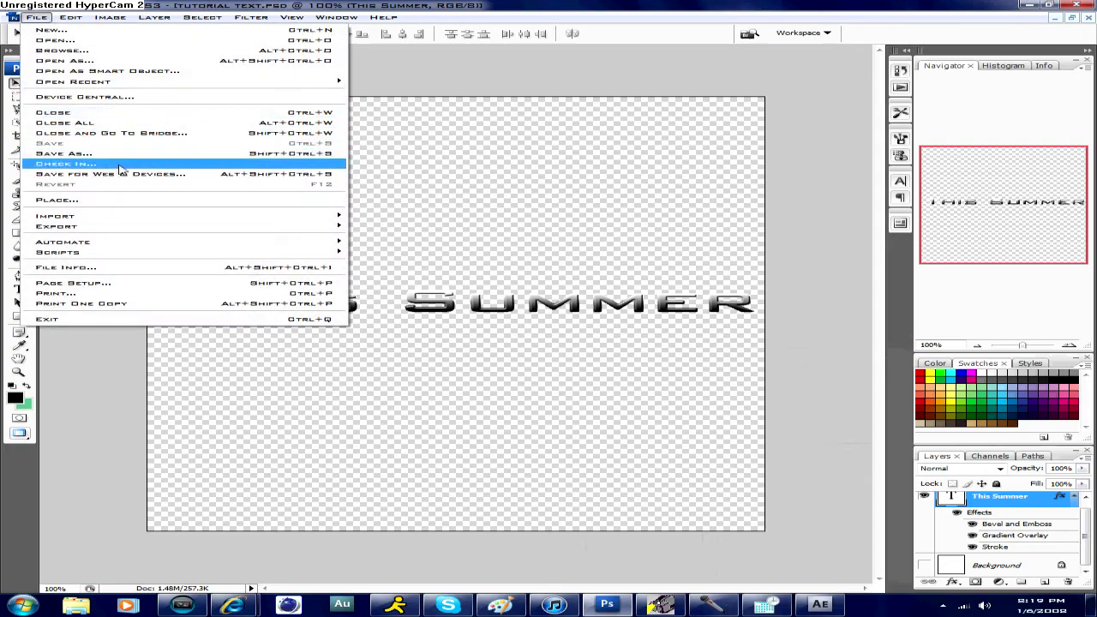
{"action": "left_click", "coordinate": [120, 155]}
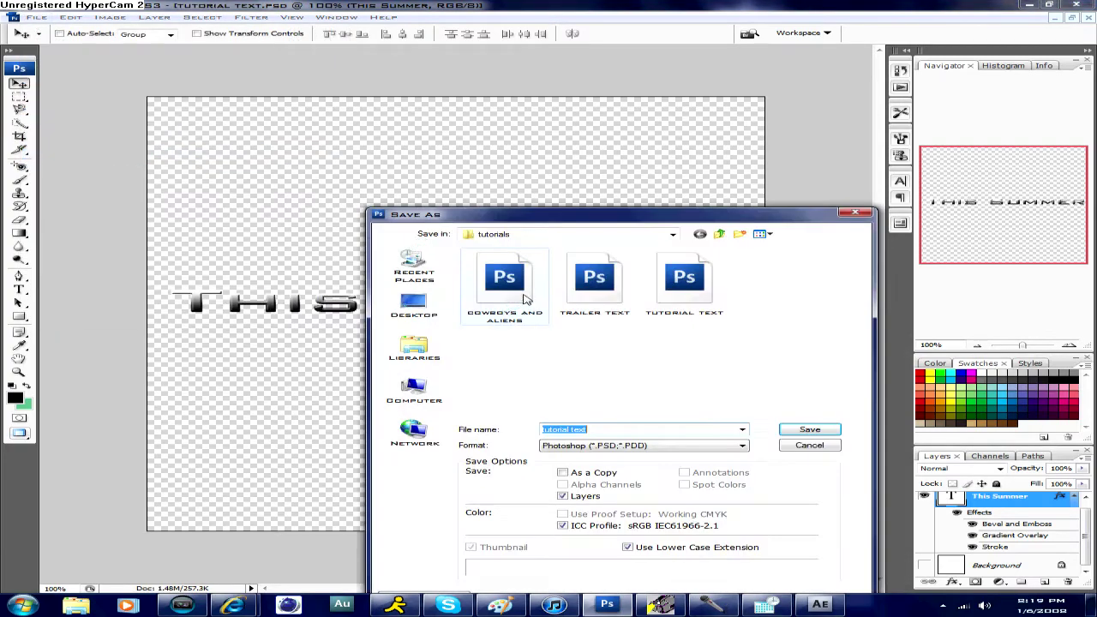
{"action": "type", "text": "tutorial text 2"}
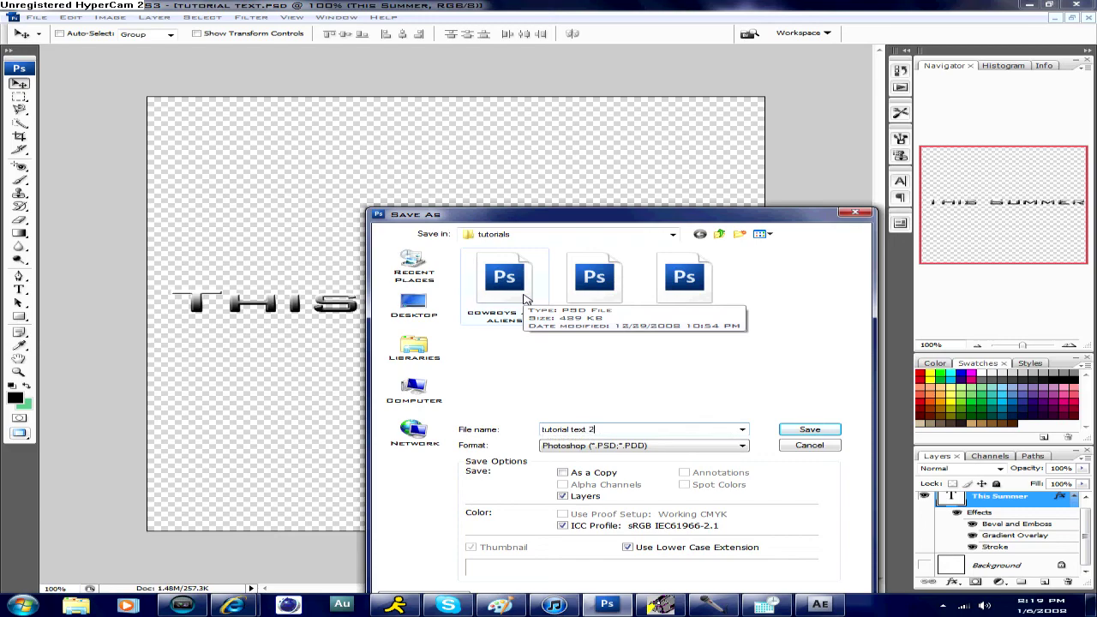
{"action": "key", "text": "Return"}
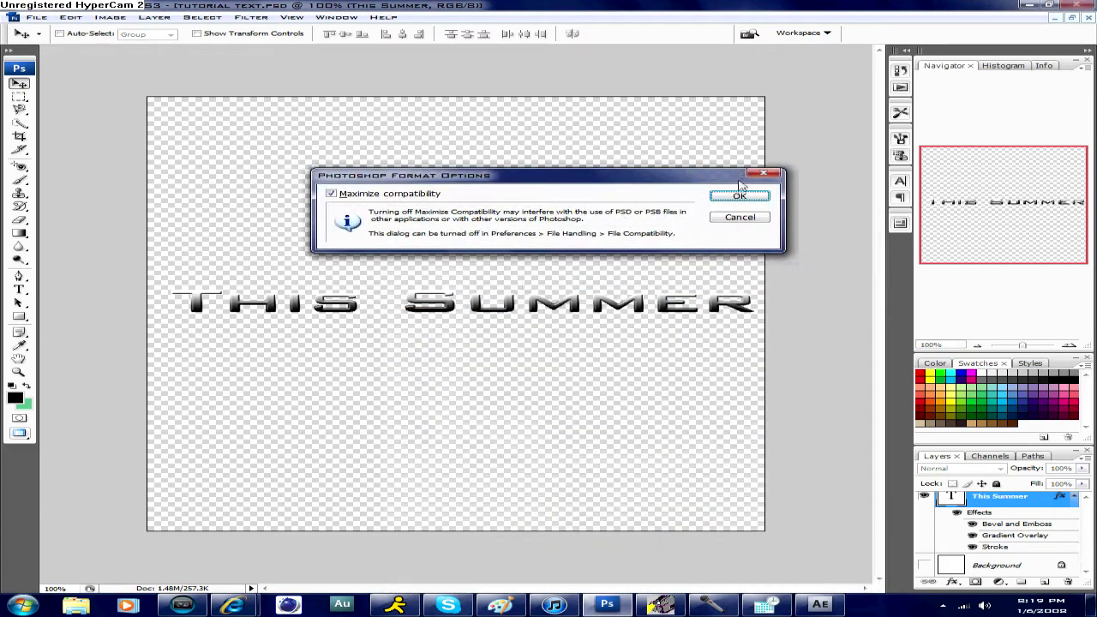
{"action": "left_click", "coordinate": [738, 197]}
{"action": "left_click", "coordinate": [819, 605]}
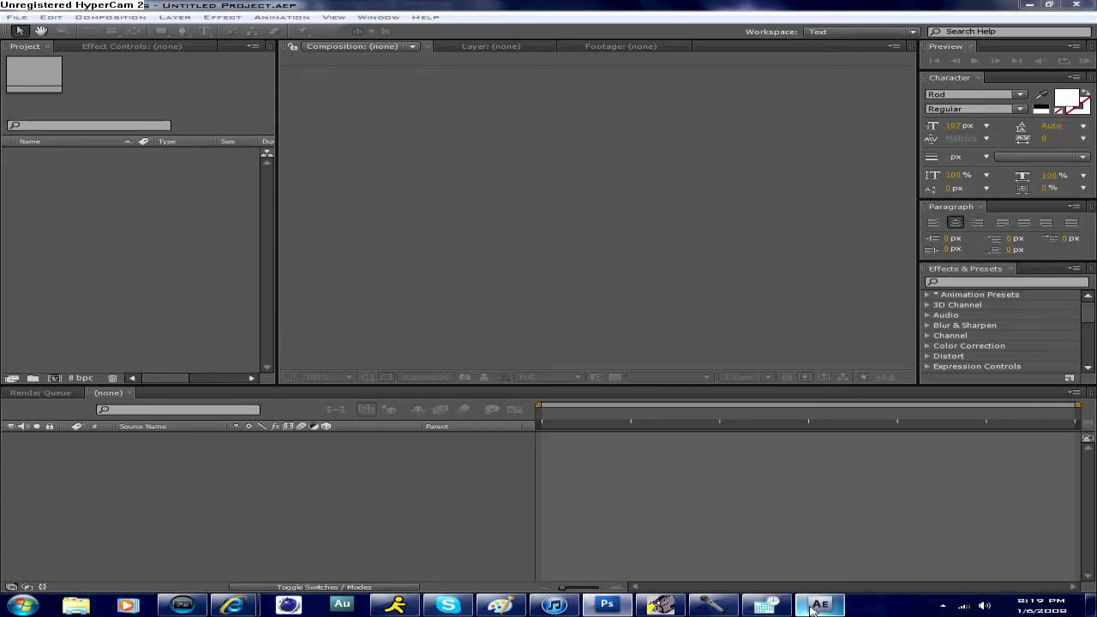
- Import tutorial text 2.psd into the project as Merged Layers footage
{"action": "left_click", "coordinate": [17, 17]}
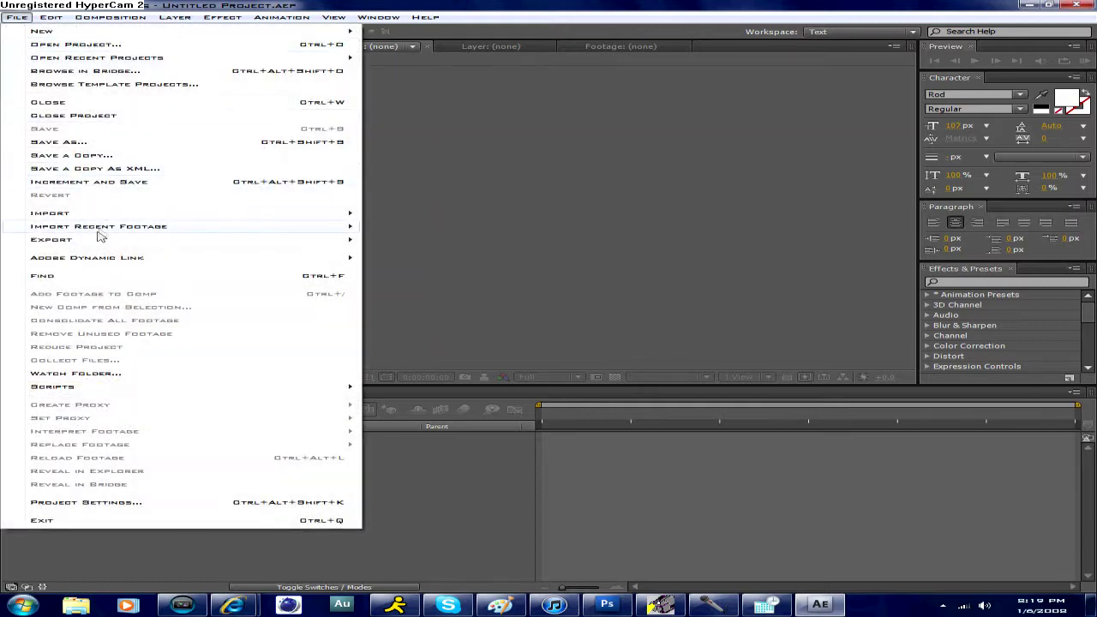
{"action": "mouse_move", "coordinate": [120, 214]}
{"action": "left_click", "coordinate": [451, 215]}
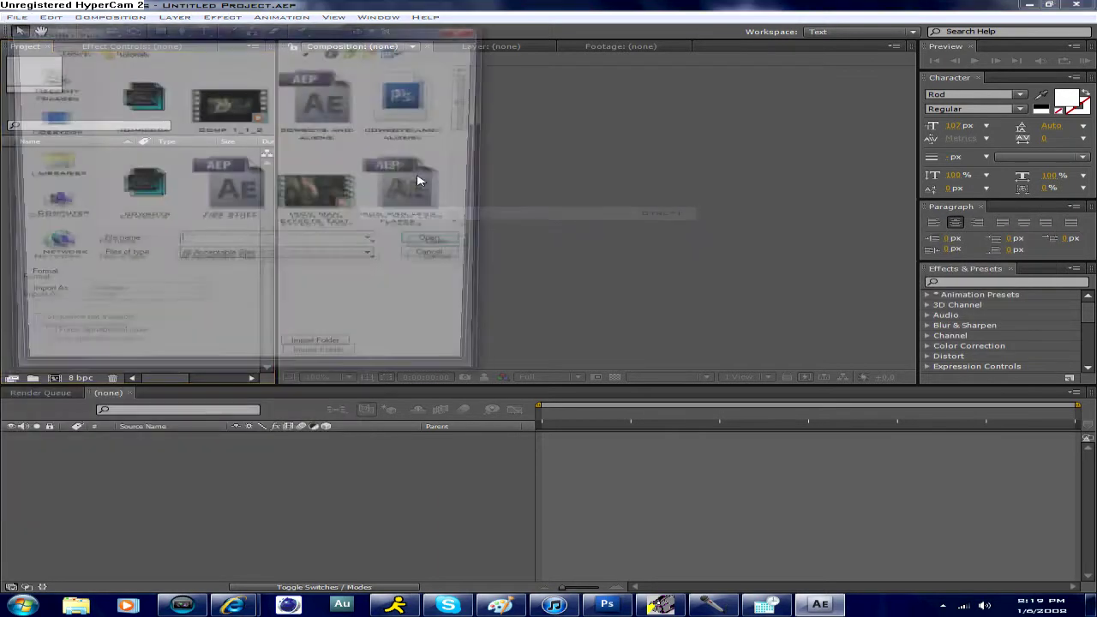
{"action": "left_click_drag", "start_coordinate": [468, 101], "coordinate": [469, 190]}
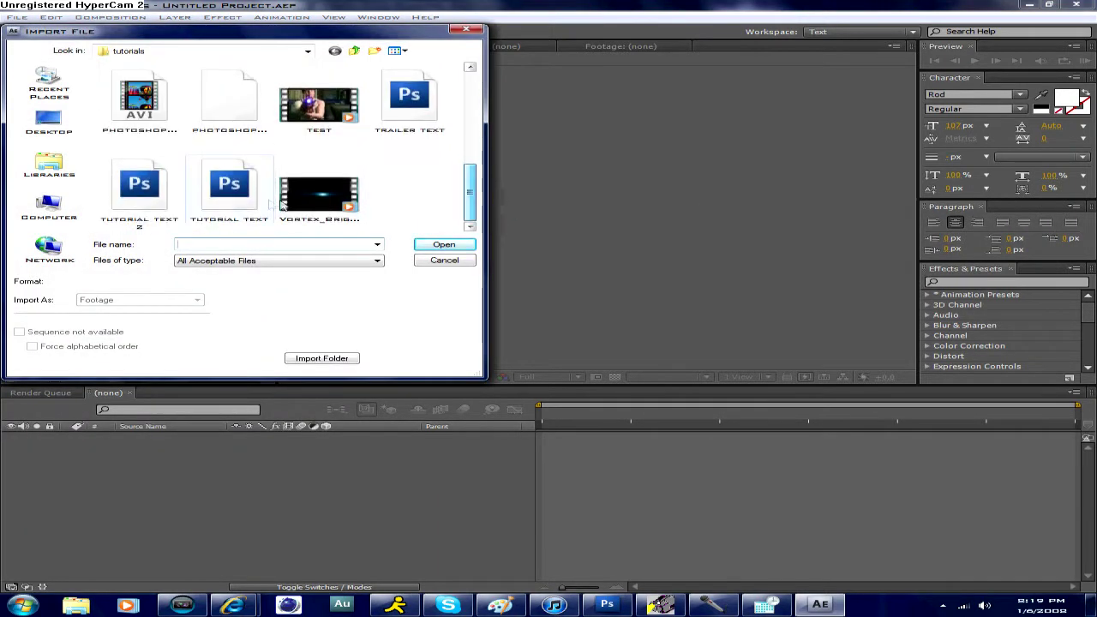
{"action": "left_click", "coordinate": [141, 204]}
{"action": "left_click", "coordinate": [444, 245]}
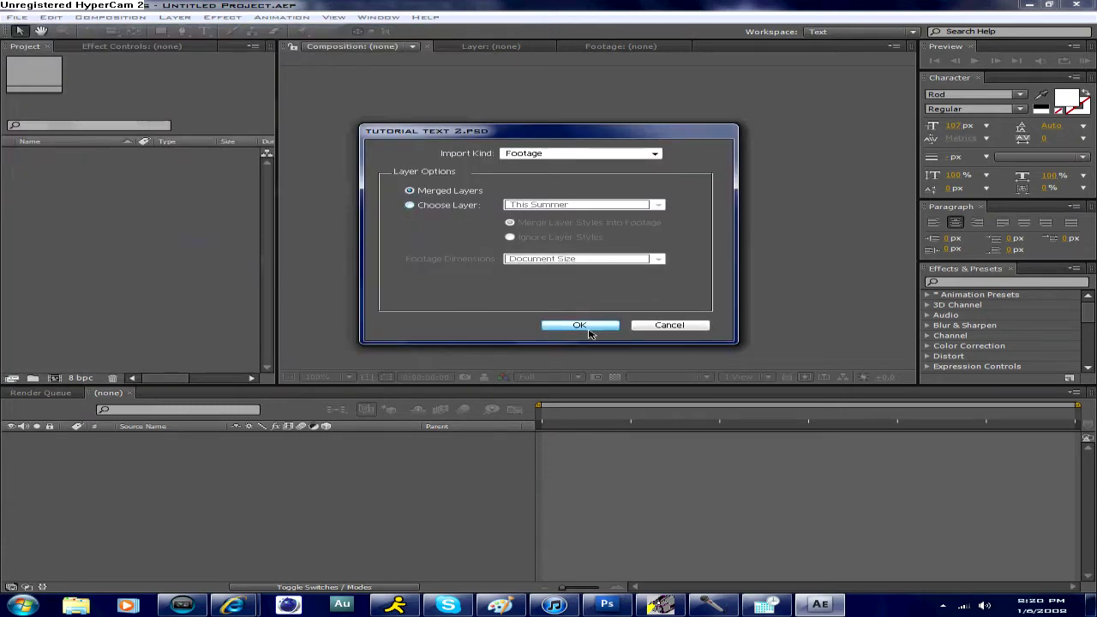
{"action": "left_click", "coordinate": [588, 331]}
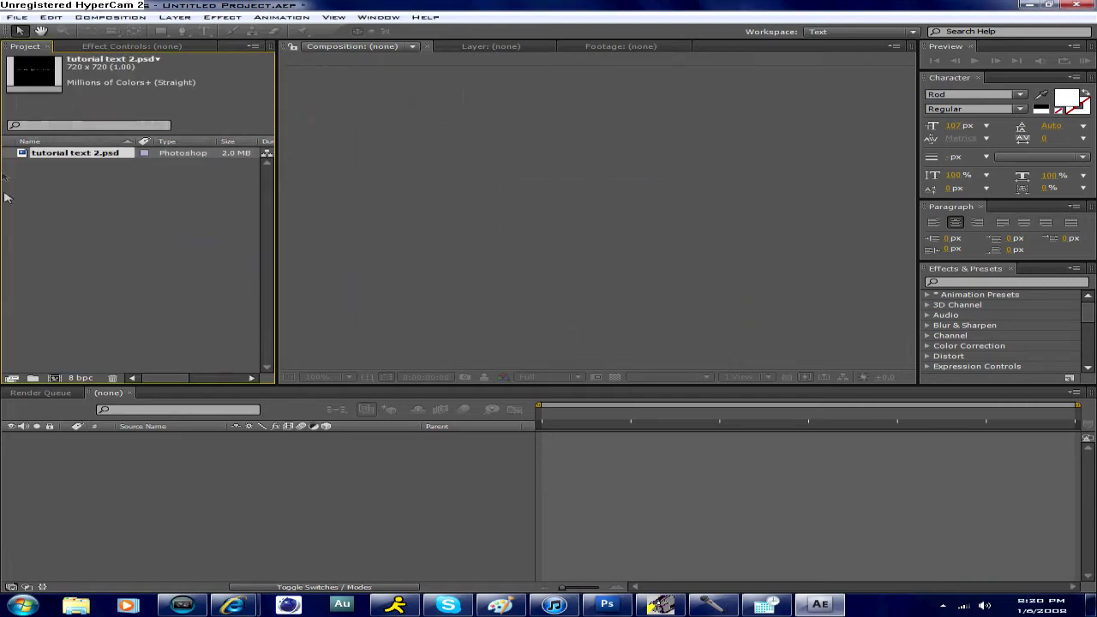
- Build a composition from the imported PSD and view it at half size
{"action": "left_click_drag", "start_coordinate": [225, 439], "coordinate": [227, 442]}
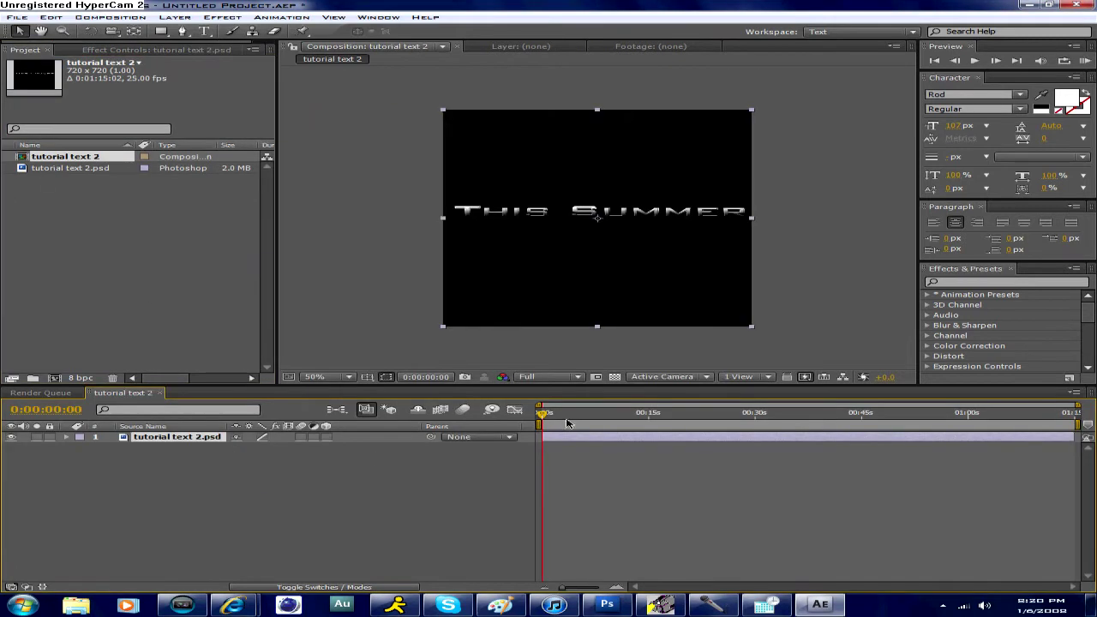
{"action": "key", "text": "period"}
{"action": "key", "text": "comma"}
{"action": "key", "text": "period"}
{"action": "key", "text": "comma"}
- Drag youtube icon 2 from the Pictures library into the project and the composition under the text
{"action": "left_click", "coordinate": [85, 606]}
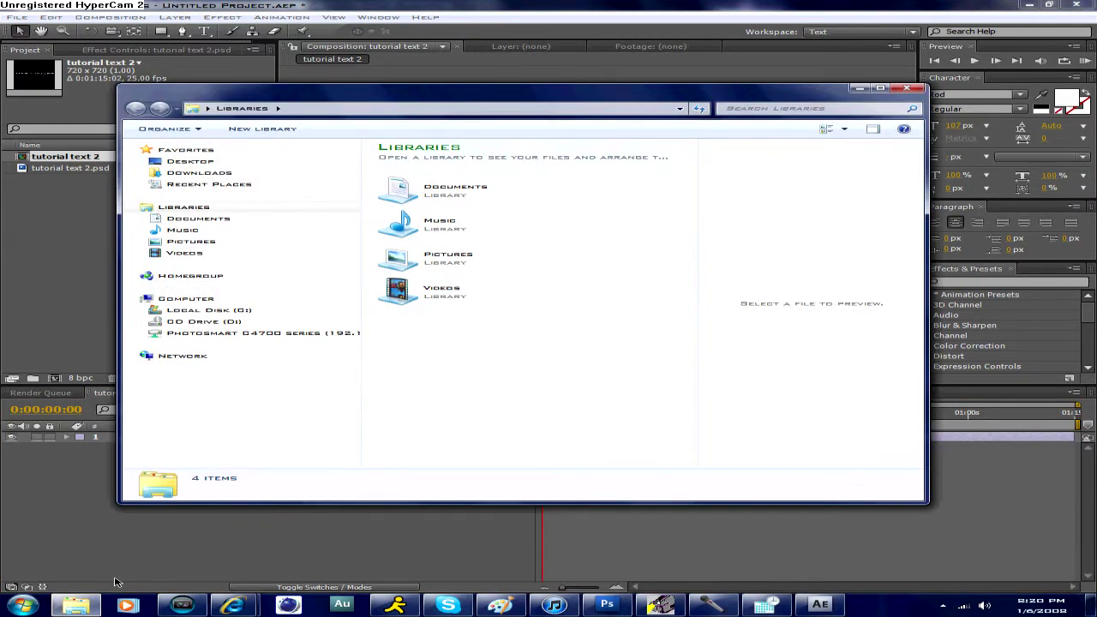
{"action": "double_click", "coordinate": [437, 257]}
{"action": "scroll", "coordinate": [544, 317], "scroll_direction": "down", "scroll_amount": 20}
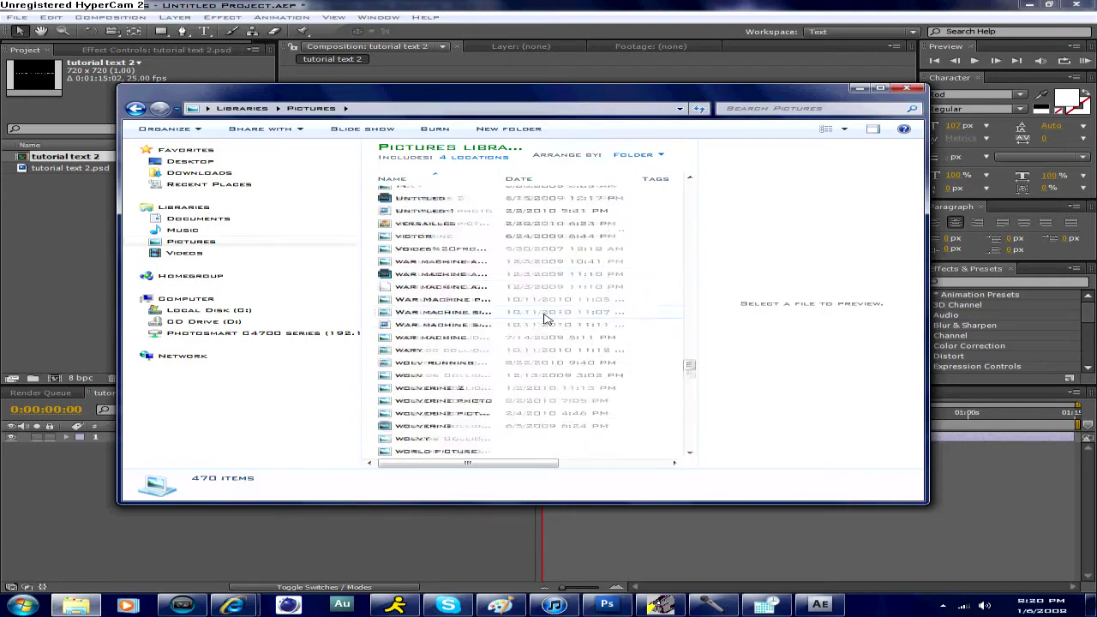
{"action": "scroll", "coordinate": [544, 317], "scroll_direction": "down", "scroll_amount": 5}
{"action": "left_click", "coordinate": [546, 319]}
{"action": "left_click", "coordinate": [533, 331]}
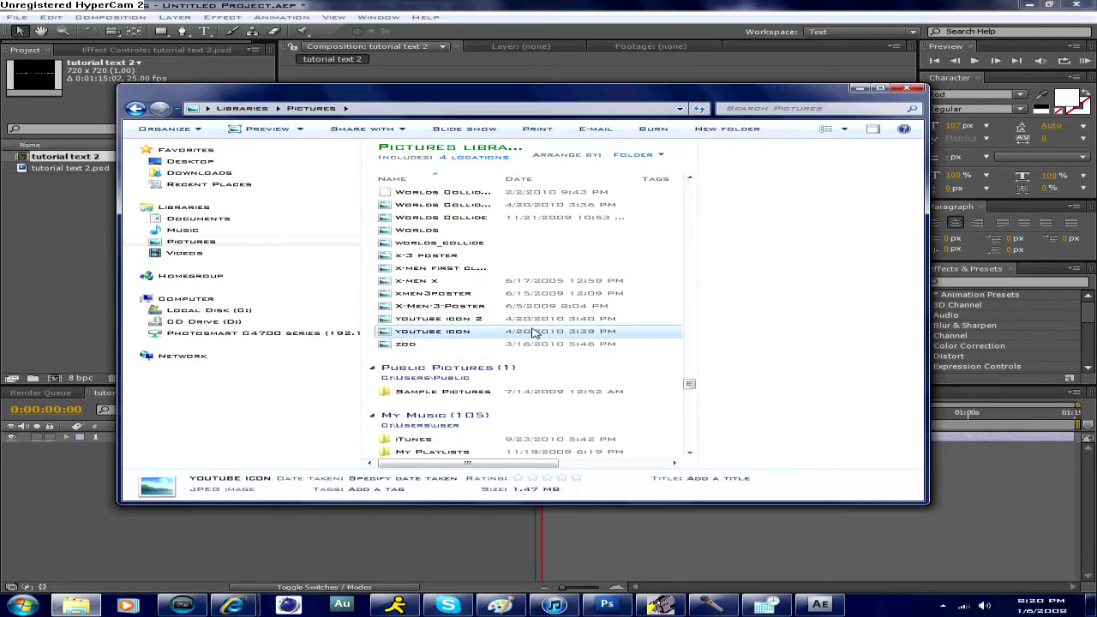
{"action": "left_click", "coordinate": [539, 319]}
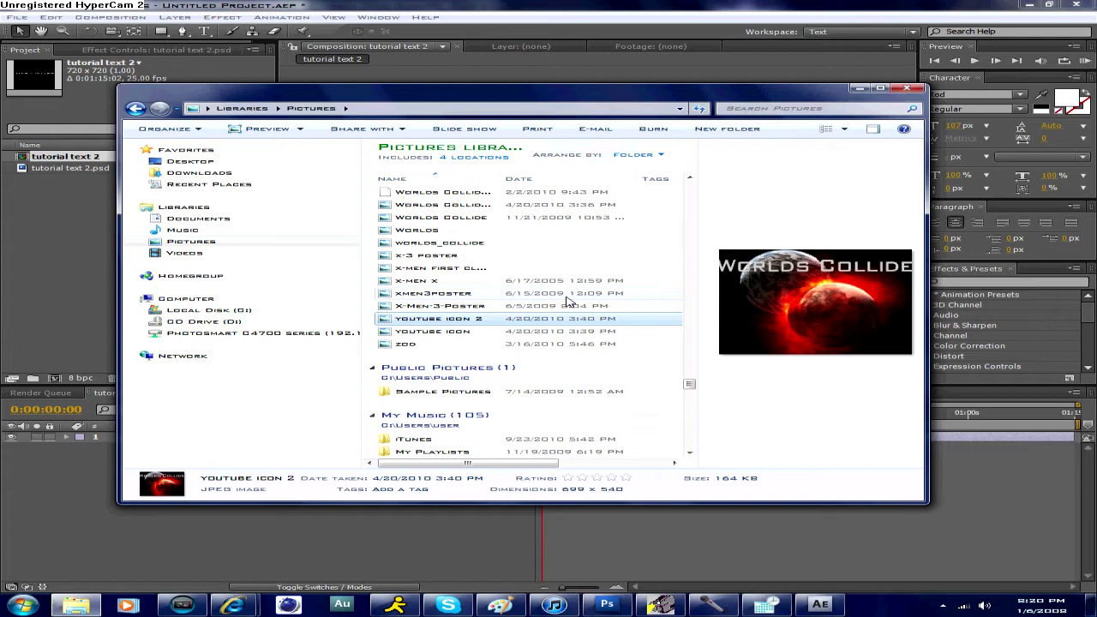
{"action": "left_click_drag", "start_coordinate": [570, 319], "coordinate": [81, 245]}
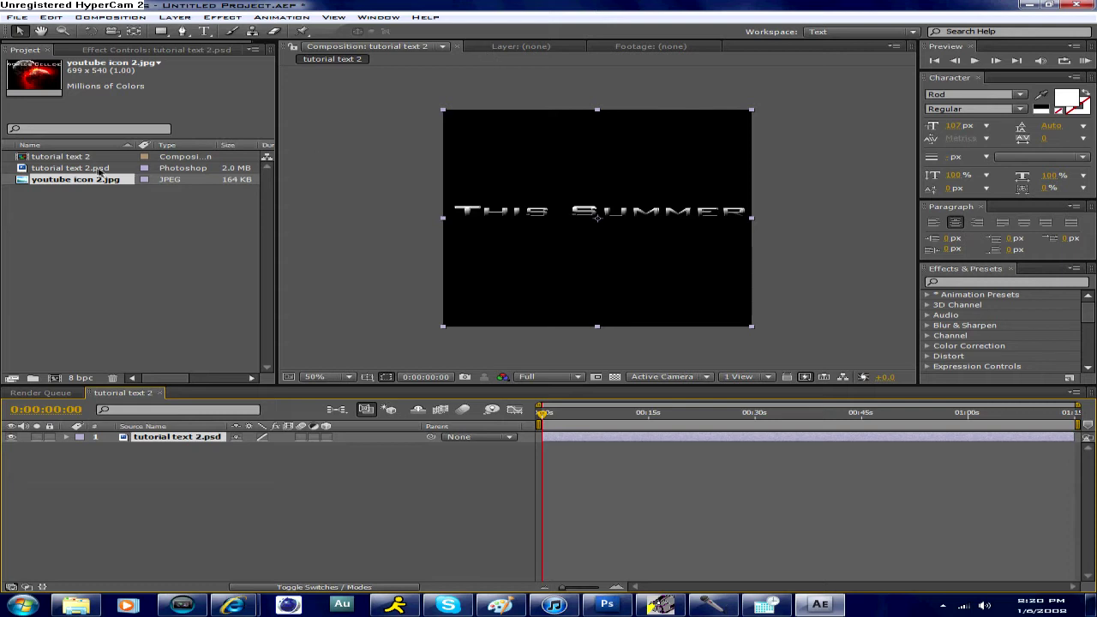
{"action": "left_click_drag", "start_coordinate": [127, 176], "coordinate": [256, 452]}
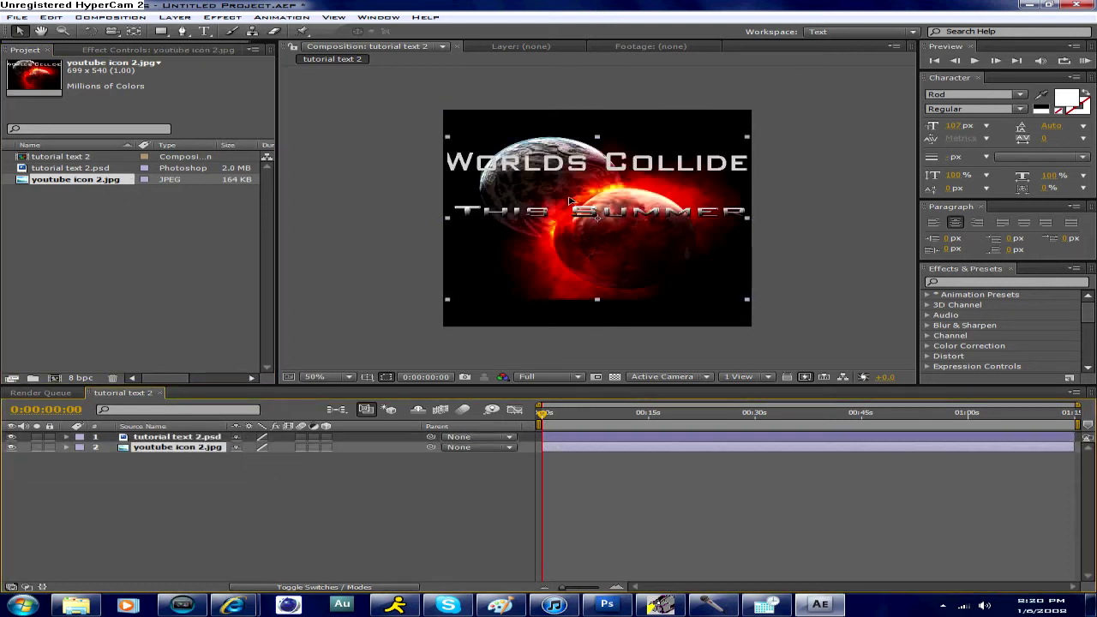
- Move the planet image up about 80 px and select its layer
{"action": "left_click_drag", "start_coordinate": [572, 199], "coordinate": [572, 131]}
{"action": "key", "text": "slash"}
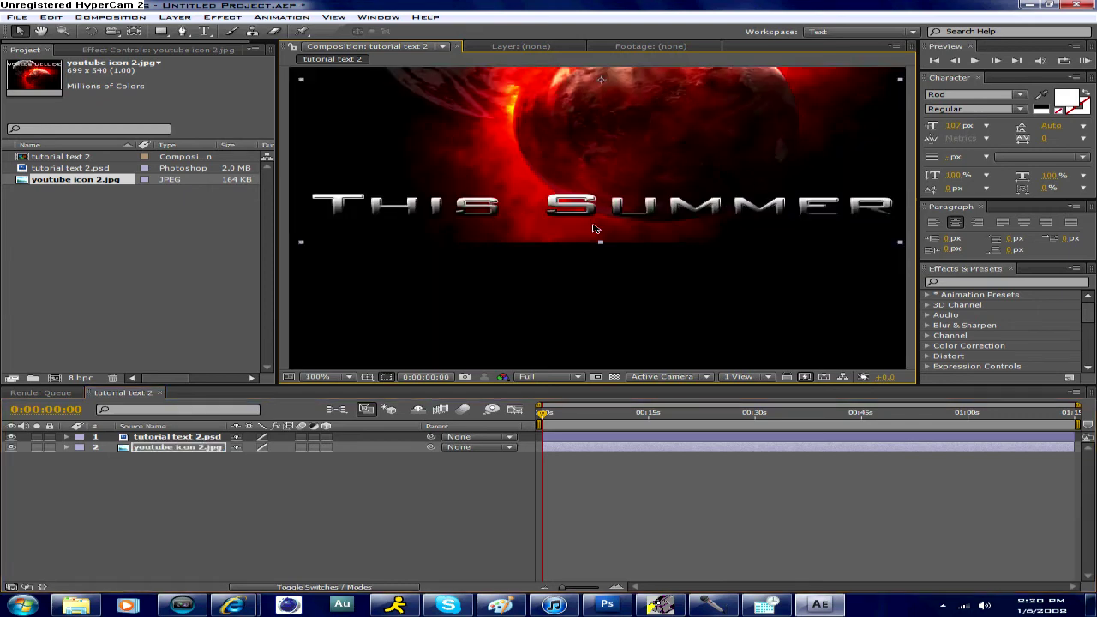
{"action": "left_click", "coordinate": [603, 247]}
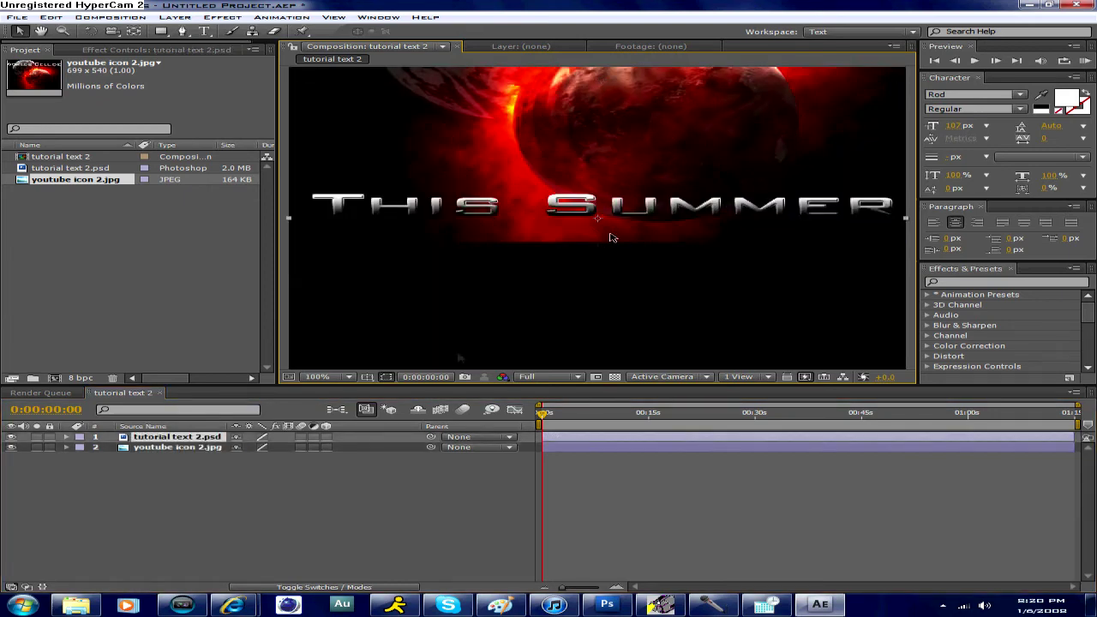
{"action": "left_click", "coordinate": [182, 448]}
- Stretch the planet image downward until it fills the whole composition frame
{"action": "left_click_drag", "start_coordinate": [600, 243], "coordinate": [588, 372]}
{"action": "key", "text": "comma"}
{"action": "key", "text": "comma"}
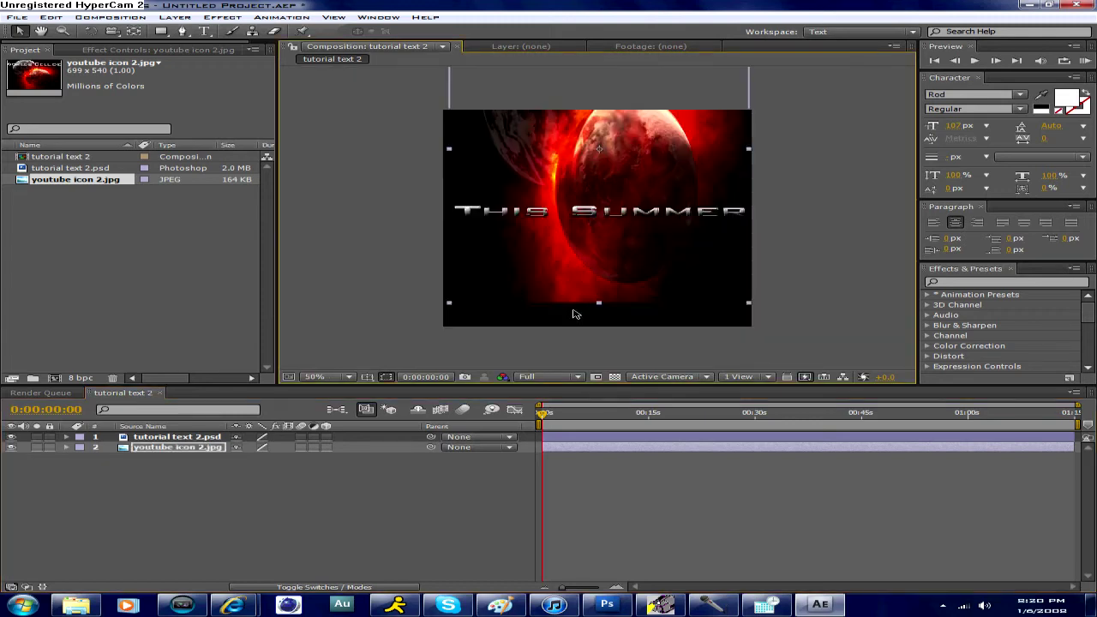
{"action": "key", "text": "slash"}
{"action": "key", "text": "comma"}
{"action": "key", "text": "comma"}
{"action": "left_click_drag", "start_coordinate": [597, 315], "coordinate": [601, 330]}
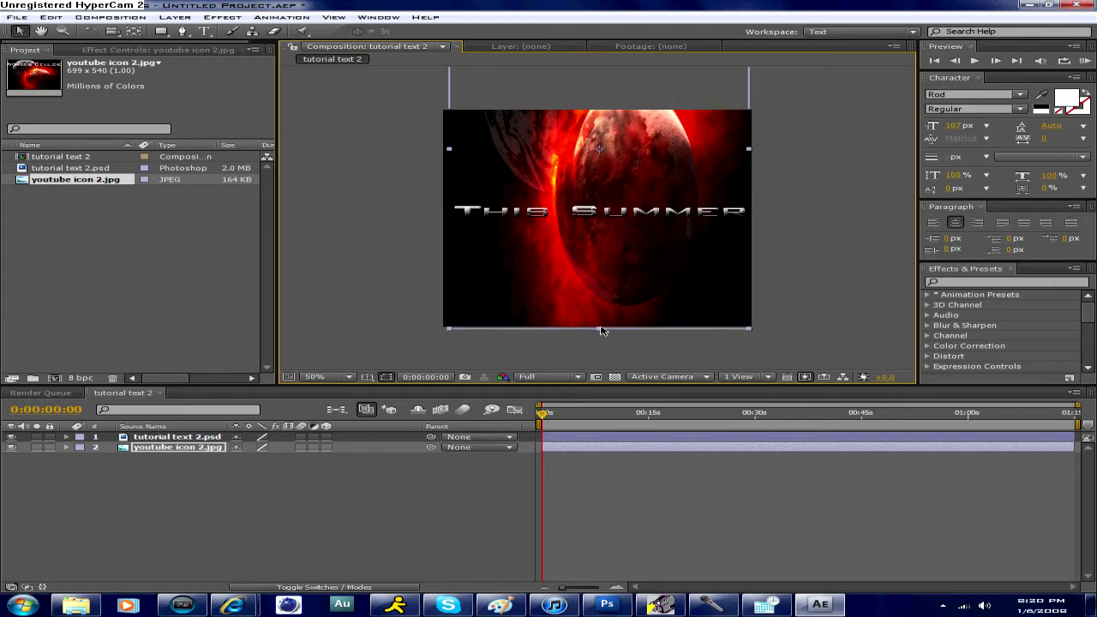
{"action": "key", "text": "slash"}
{"action": "key", "text": "comma"}
{"action": "key", "text": "comma"}
- Apply Knoll Light Factory LF Stripe to the planet layer with its light source on the text
{"action": "left_click", "coordinate": [222, 17]}
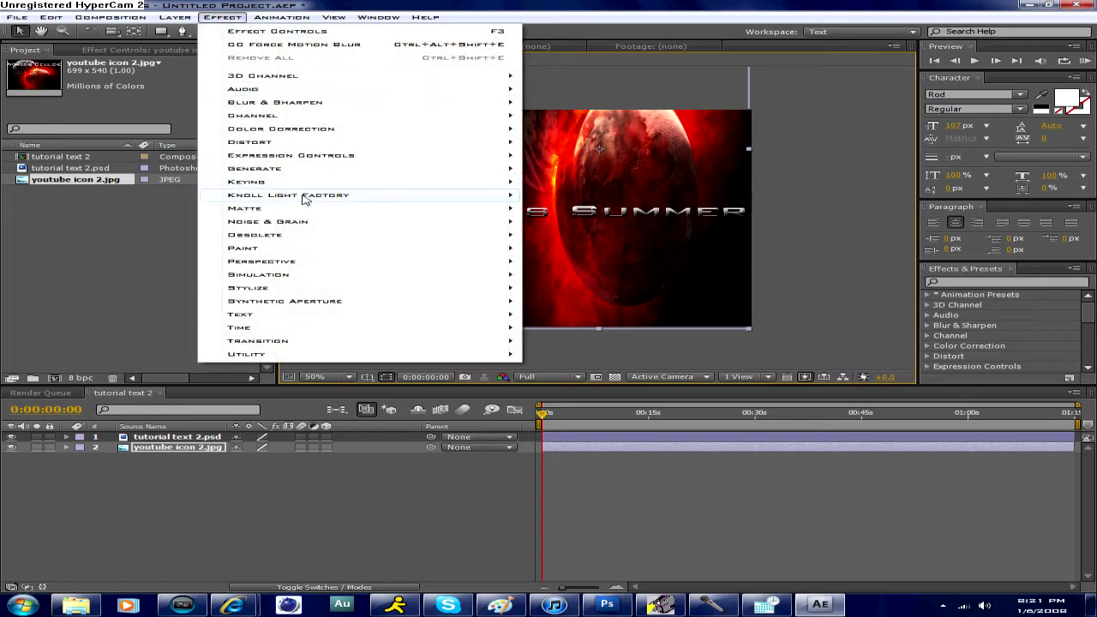
{"action": "mouse_move", "coordinate": [308, 196]}
{"action": "left_click", "coordinate": [641, 486]}
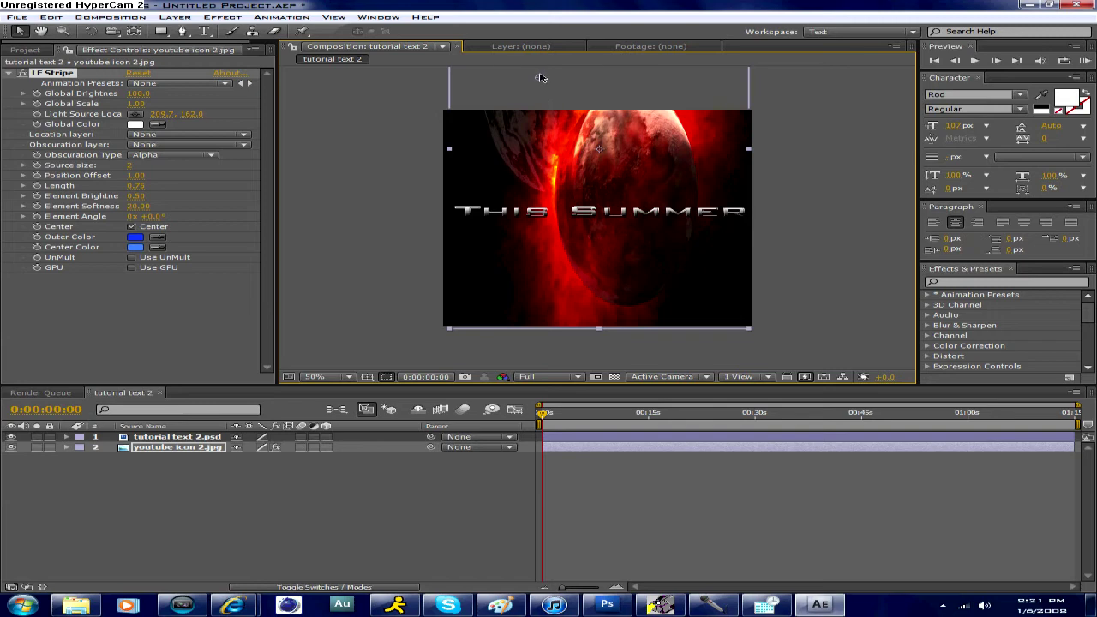
{"action": "left_click_drag", "start_coordinate": [540, 78], "coordinate": [534, 209]}
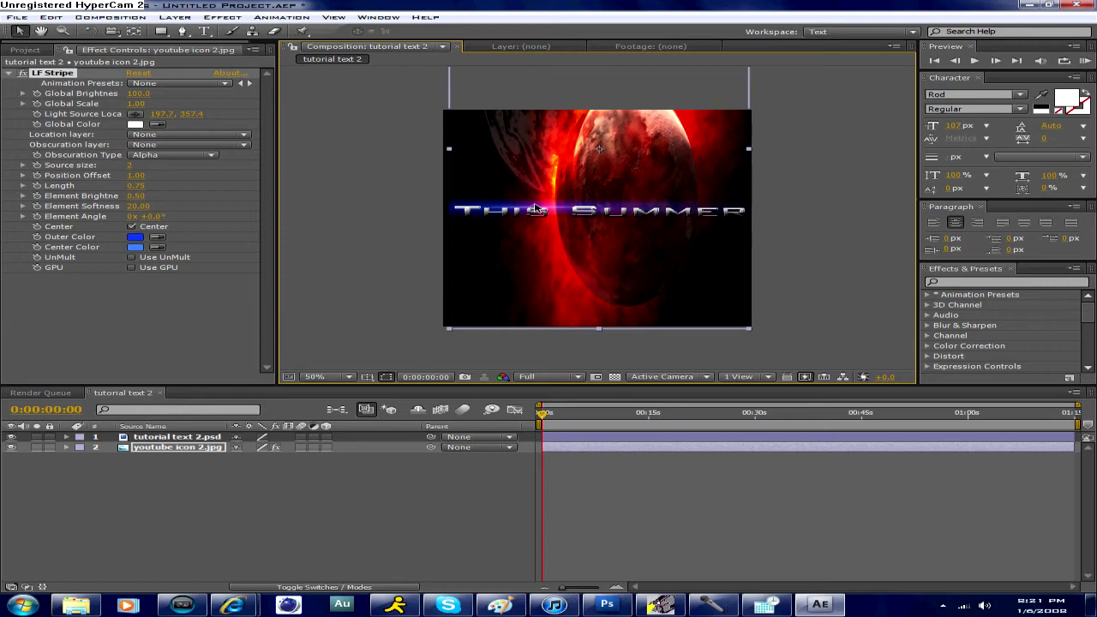
{"action": "scroll", "coordinate": [560, 215], "scroll_direction": "up", "scroll_amount": 2}
- Set the LF Stripe outer colour to a deep red
{"action": "scroll", "coordinate": [563, 219], "scroll_direction": "down", "scroll_amount": 2}
{"action": "scroll", "coordinate": [563, 220], "scroll_direction": "up", "scroll_amount": 2}
{"action": "scroll", "coordinate": [563, 219], "scroll_direction": "down", "scroll_amount": 2}
{"action": "left_click", "coordinate": [134, 247]}
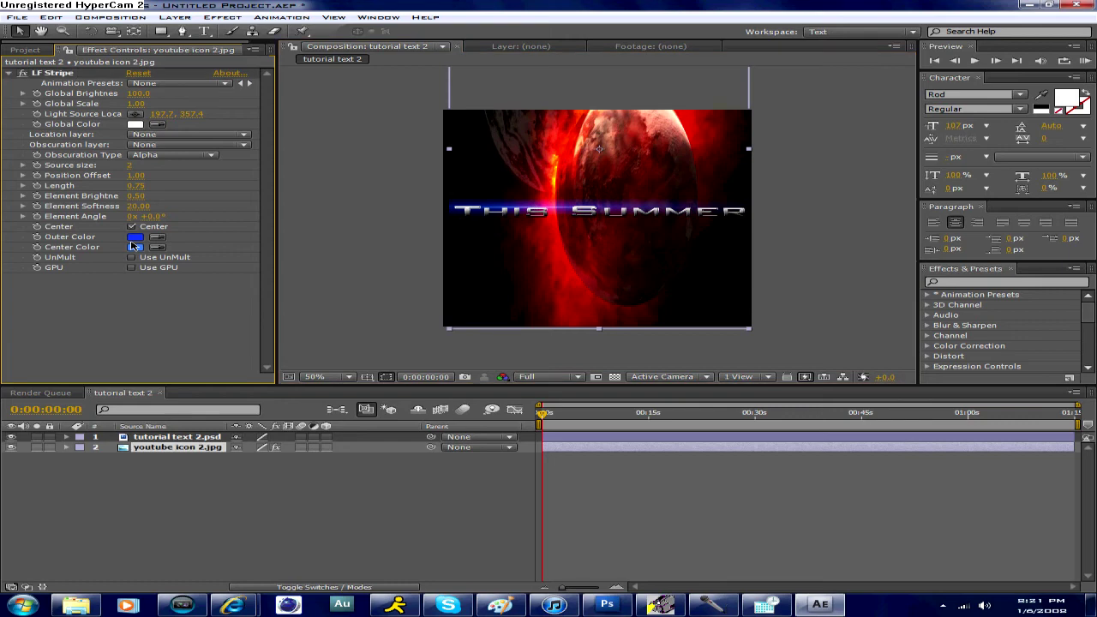
{"action": "left_click", "coordinate": [135, 237]}
{"action": "left_click", "coordinate": [495, 340]}
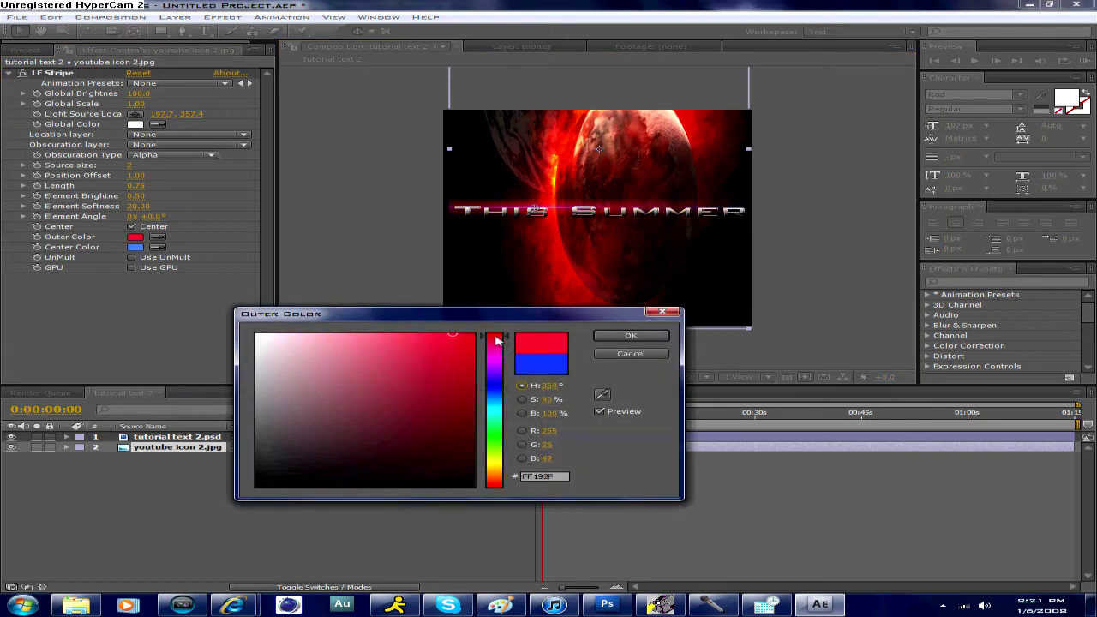
{"action": "left_click_drag", "start_coordinate": [469, 342], "coordinate": [515, 365]}
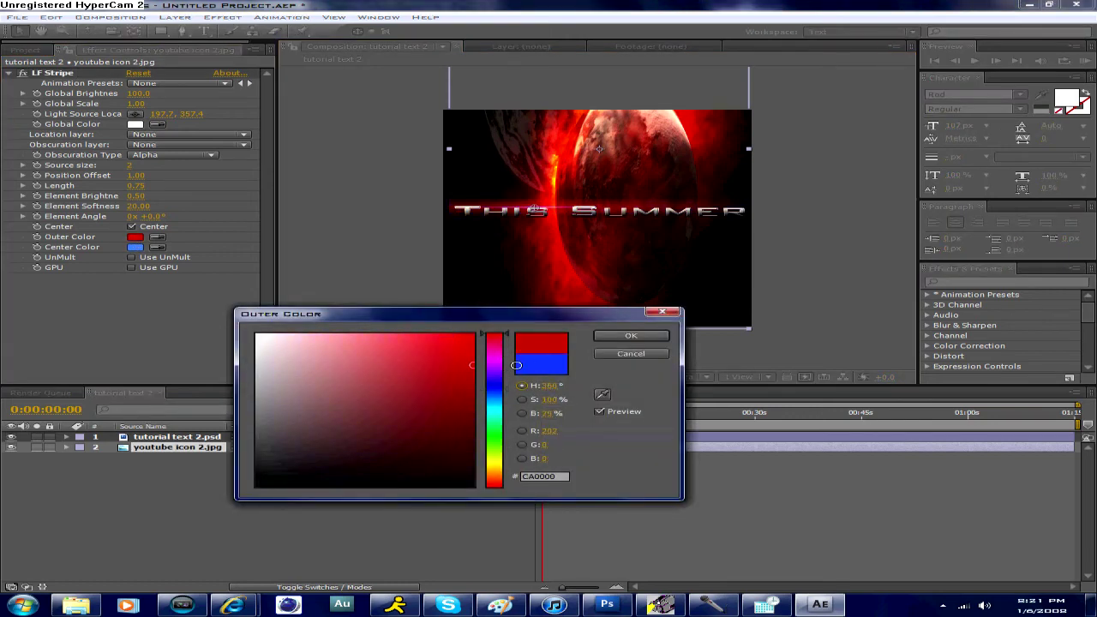
{"action": "left_click", "coordinate": [638, 335]}
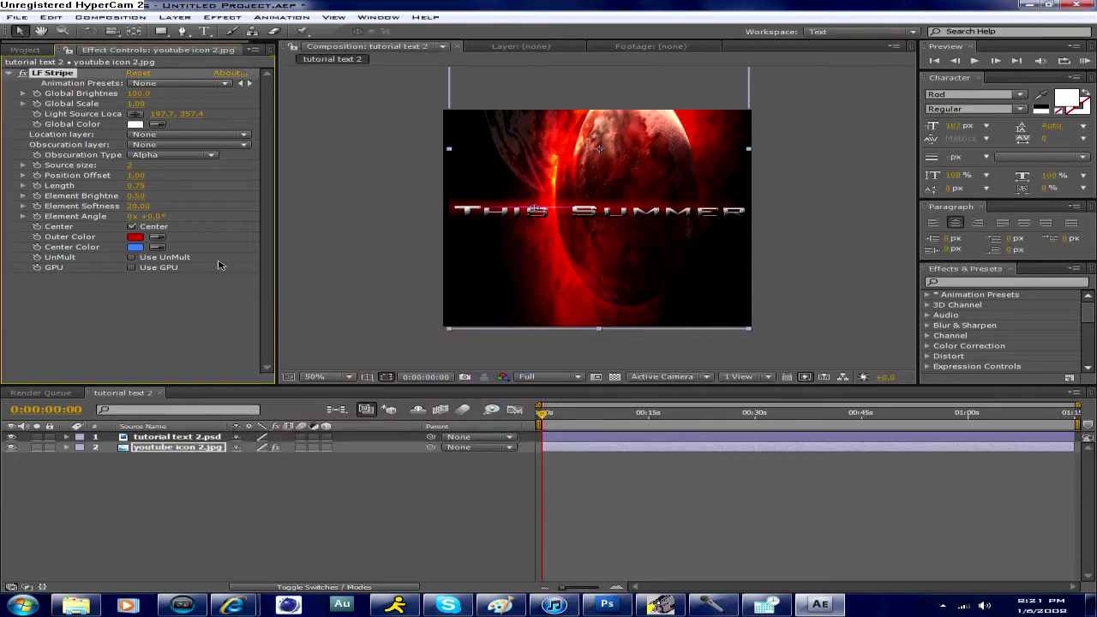
- Set the LF Stripe centre colour to red (E44646)
{"action": "left_click", "coordinate": [134, 247]}
{"action": "left_click", "coordinate": [492, 350]}
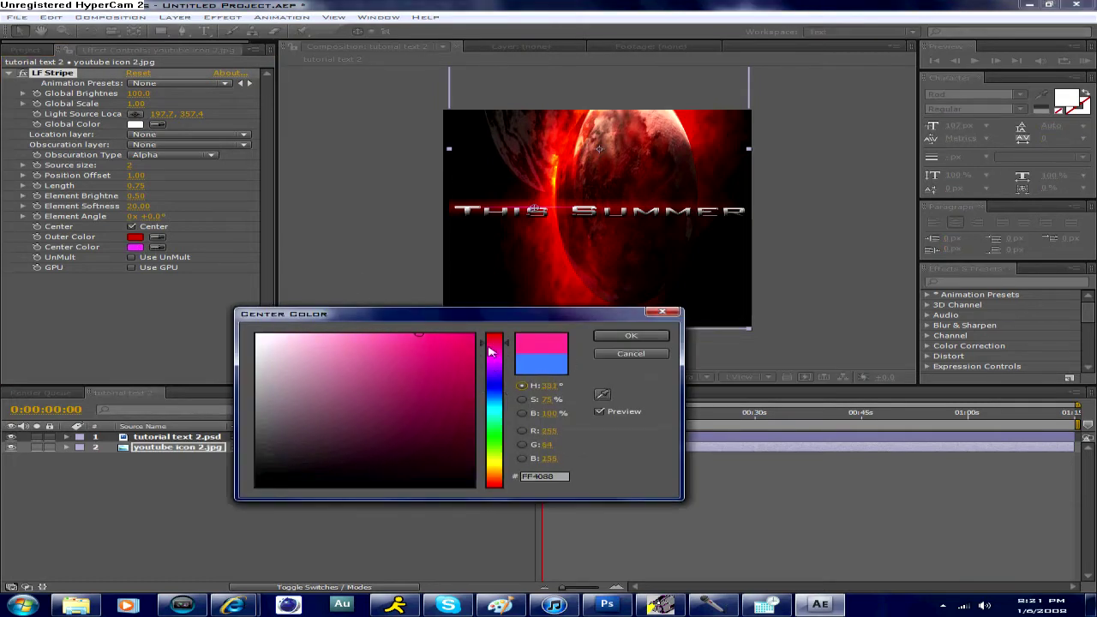
{"action": "mouse_move", "coordinate": [491, 350]}
{"action": "left_mouse_down"}
{"action": "mouse_move", "coordinate": [492, 334]}
{"action": "mouse_move", "coordinate": [492, 368]}
{"action": "mouse_move", "coordinate": [517, 394]}
{"action": "mouse_move", "coordinate": [436, 347]}
{"action": "mouse_move", "coordinate": [223, 344]}
{"action": "mouse_move", "coordinate": [406, 349]}
{"action": "left_mouse_up"}
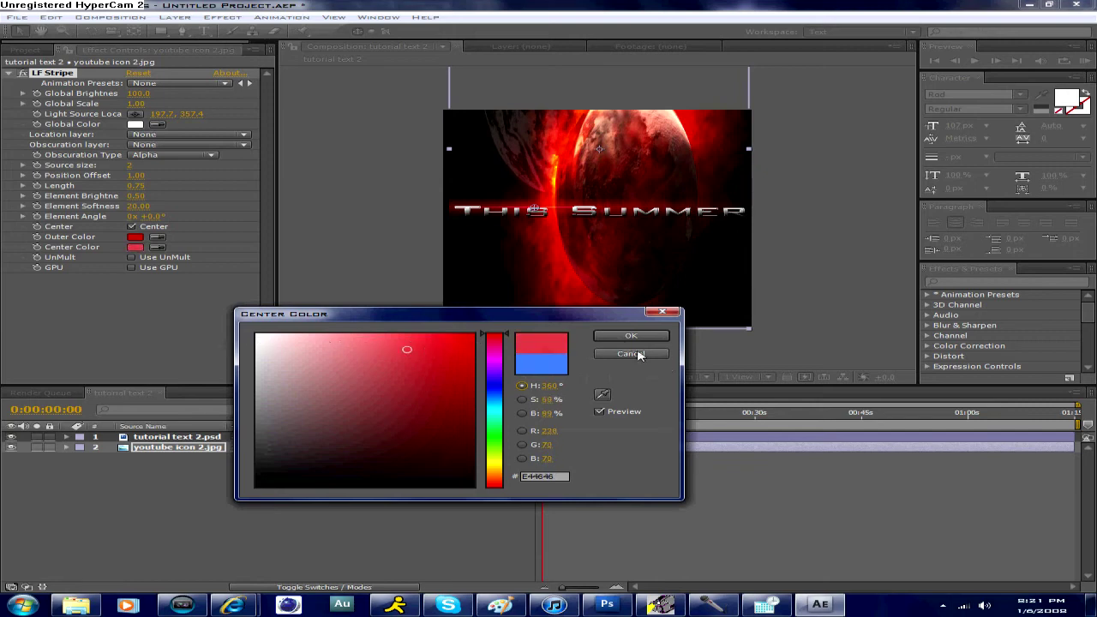
{"action": "left_click", "coordinate": [630, 335]}
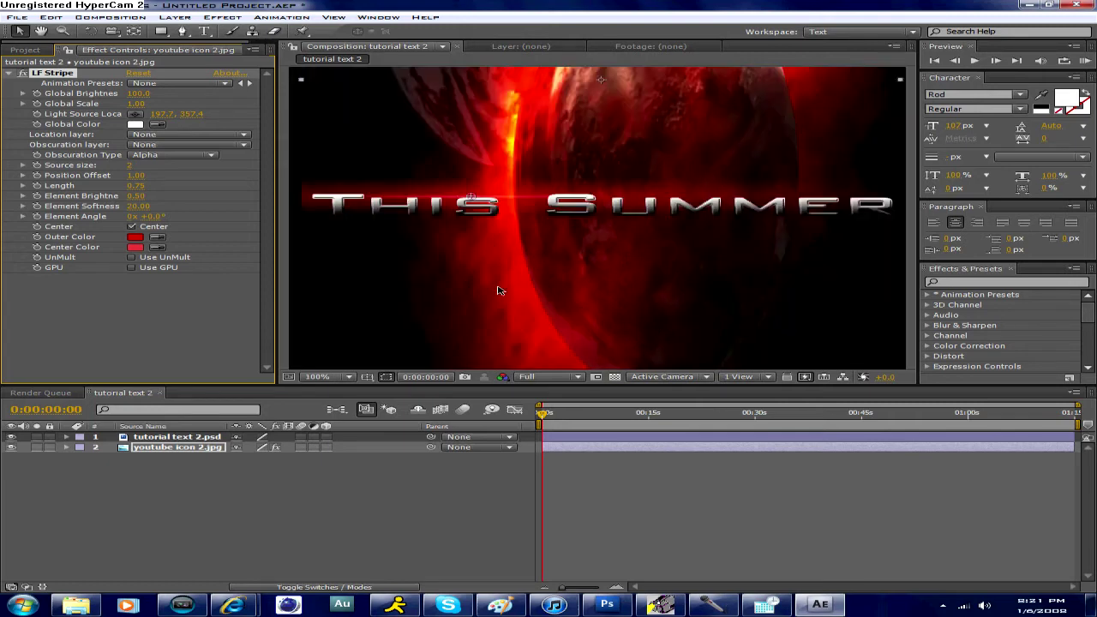
{"action": "scroll", "coordinate": [496, 290], "scroll_direction": "down", "scroll_amount": 1}
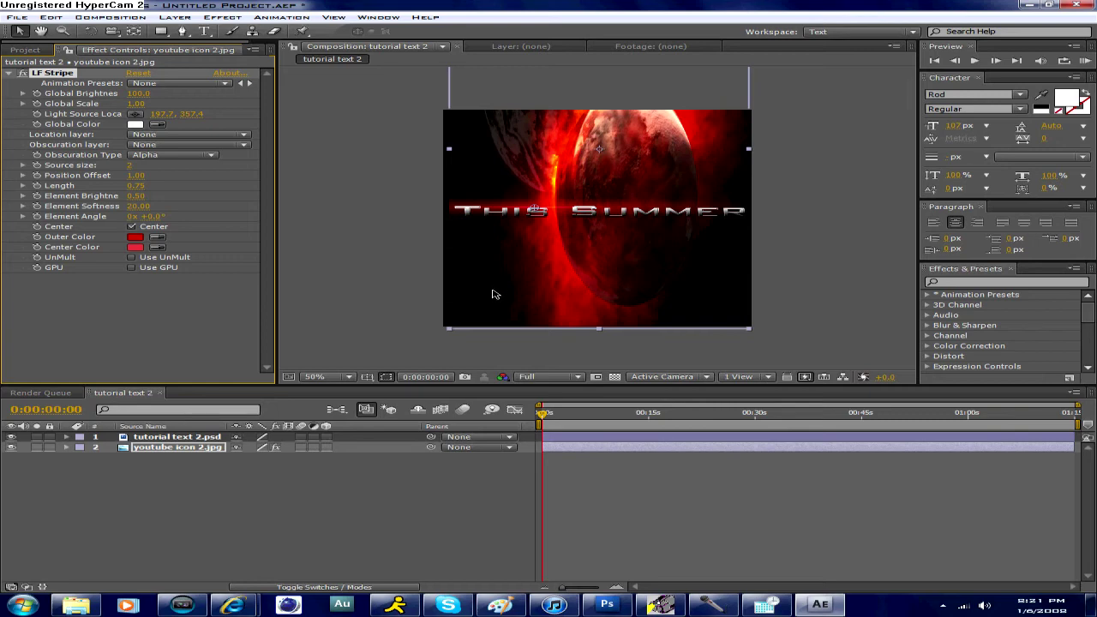
{"action": "scroll", "coordinate": [495, 294], "scroll_direction": "up", "scroll_amount": 1}
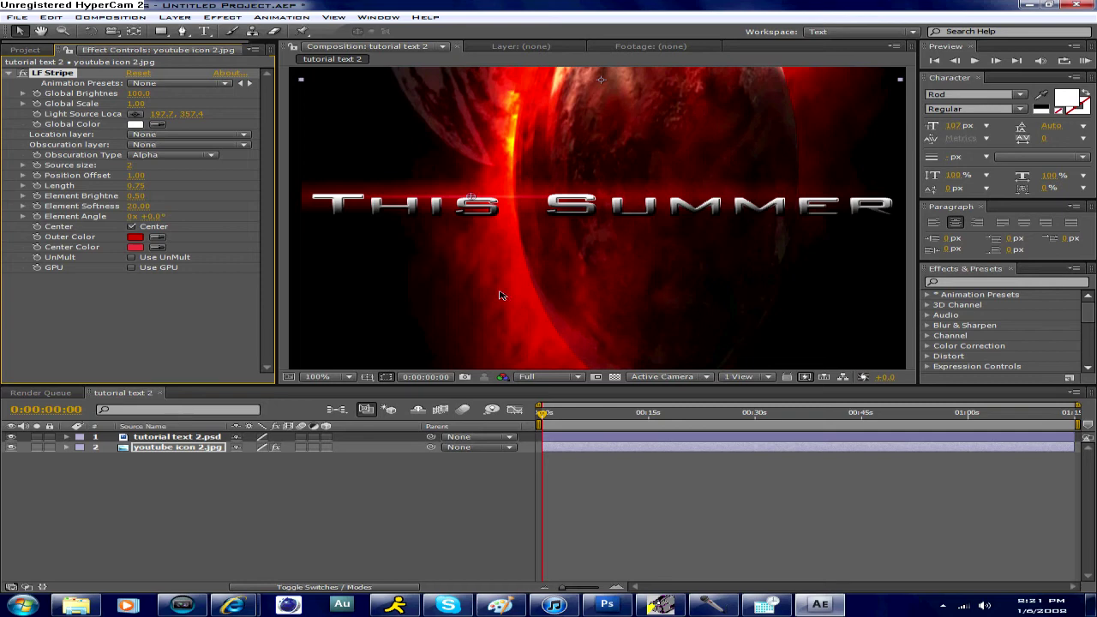
{"action": "scroll", "coordinate": [501, 296], "scroll_direction": "down", "scroll_amount": 1}
{"action": "scroll", "coordinate": [506, 296], "scroll_direction": "up", "scroll_amount": 1}
{"action": "scroll", "coordinate": [583, 317], "scroll_direction": "down", "scroll_amount": 2}
{"action": "scroll", "coordinate": [582, 316], "scroll_direction": "up", "scroll_amount": 2}
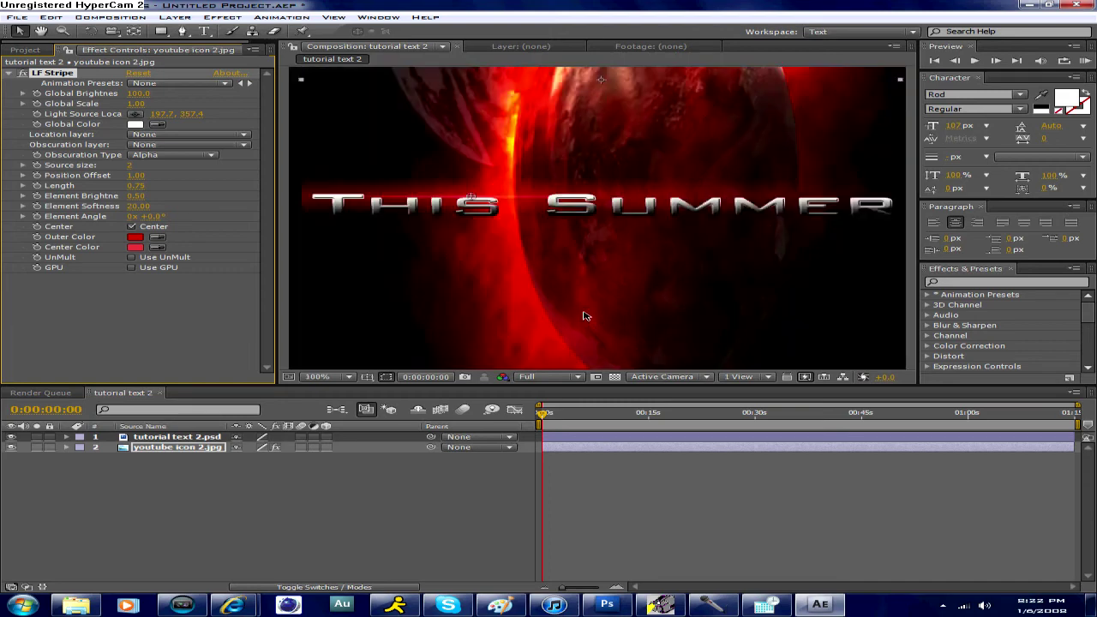